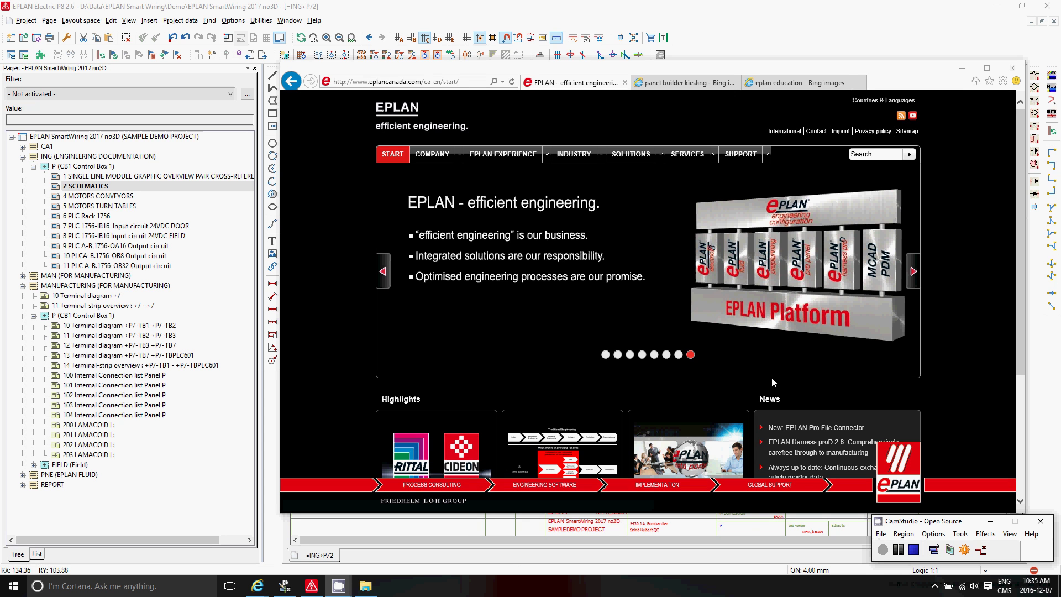
Browse the EPLAN About us page and the 'eplan education' and 'panel builder kiesling' image results, ending on the EPLAN website.
left_click(603, 358)
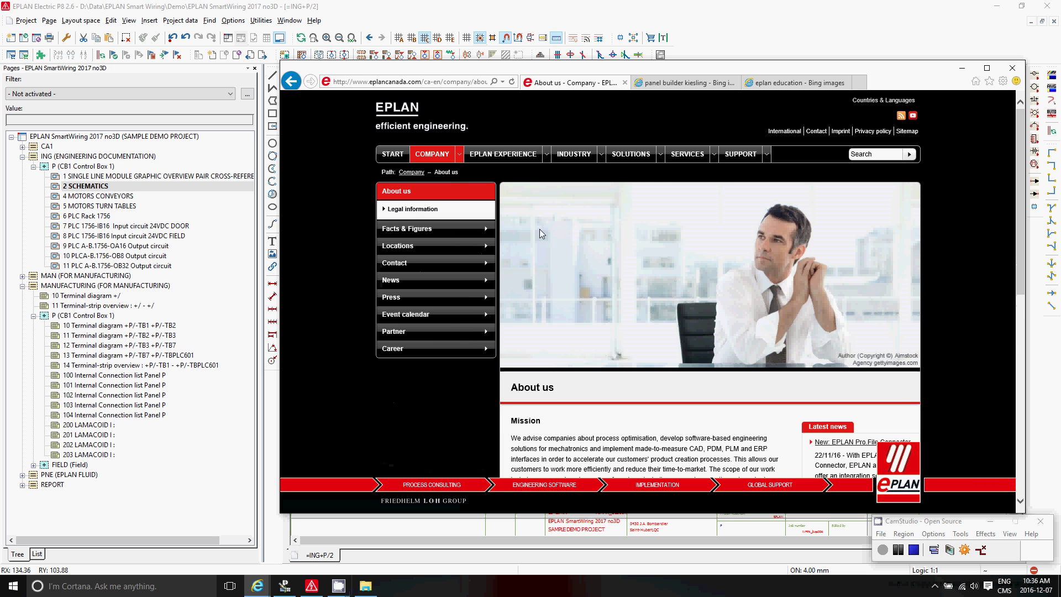
left_click(390, 163)
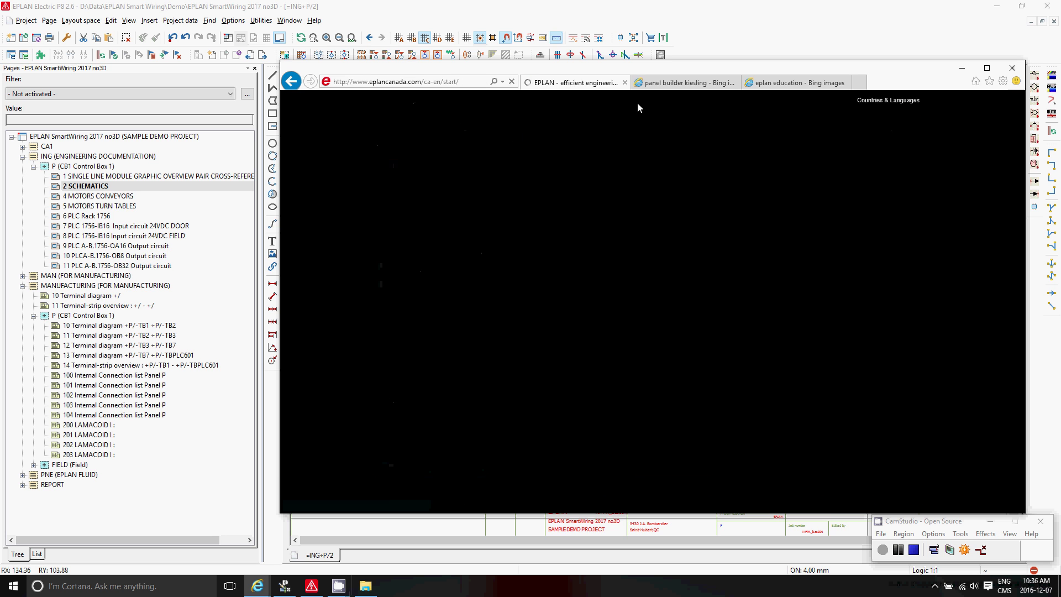
left_click(795, 82)
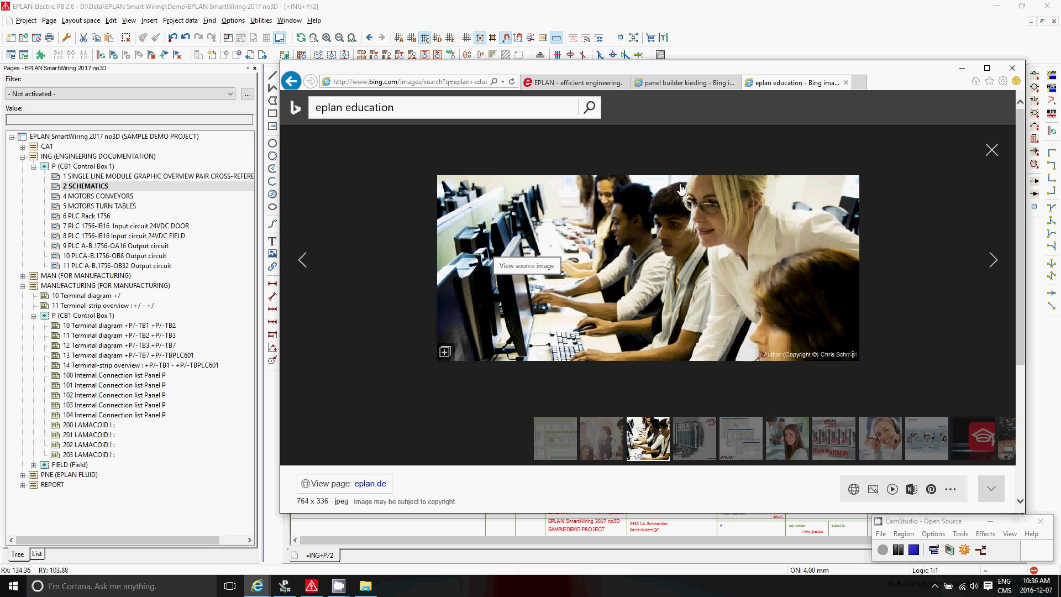
left_click(682, 88)
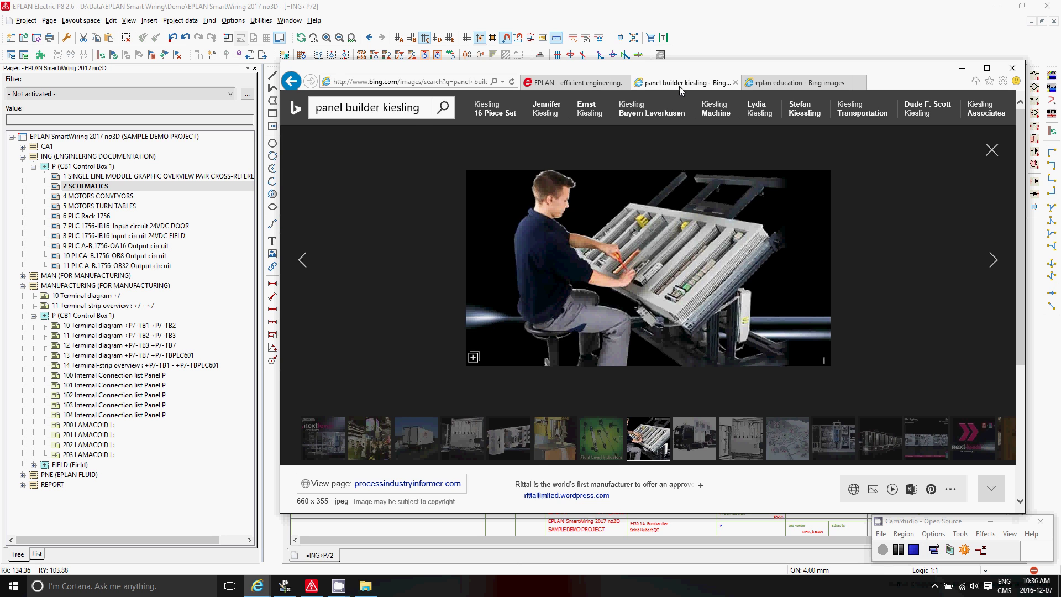
left_click(570, 82)
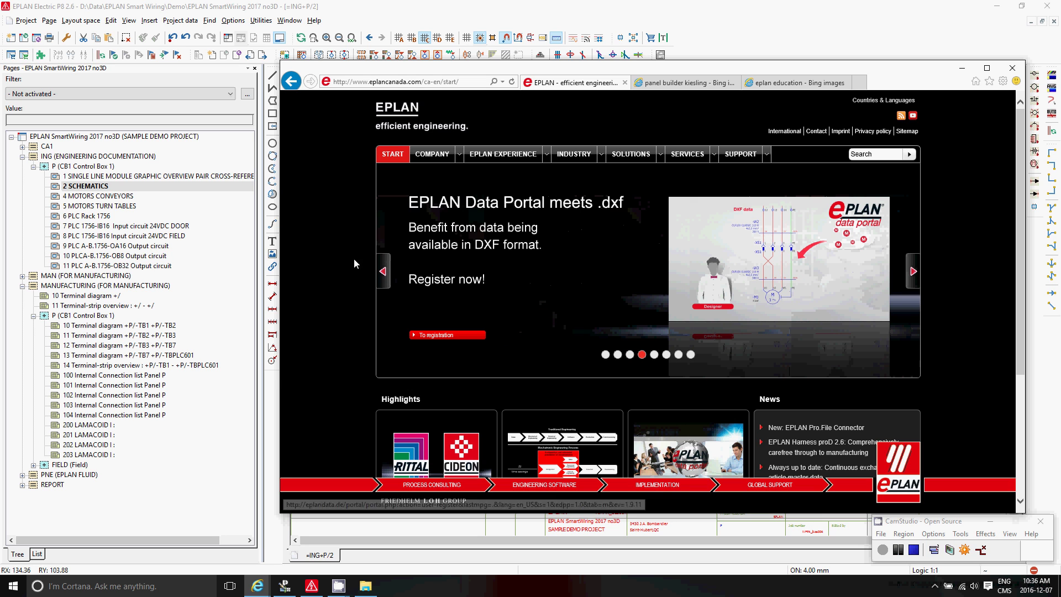
Bring the 2 SCHEMATICS page forward and inspect connection 219-1's properties without changing them.
left_click(98, 189)
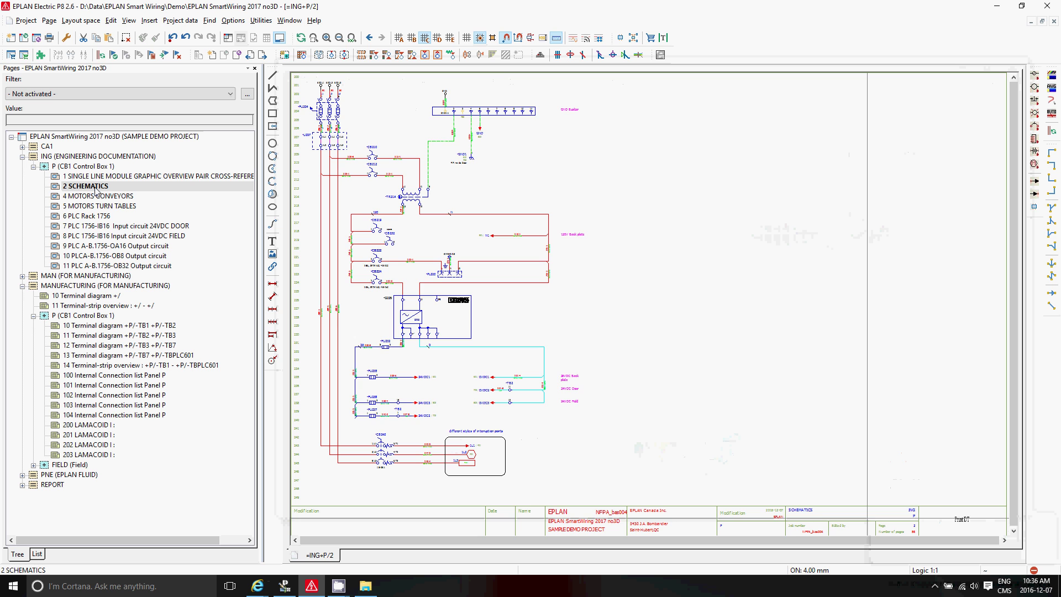
scroll(324, 250, "up", 4)
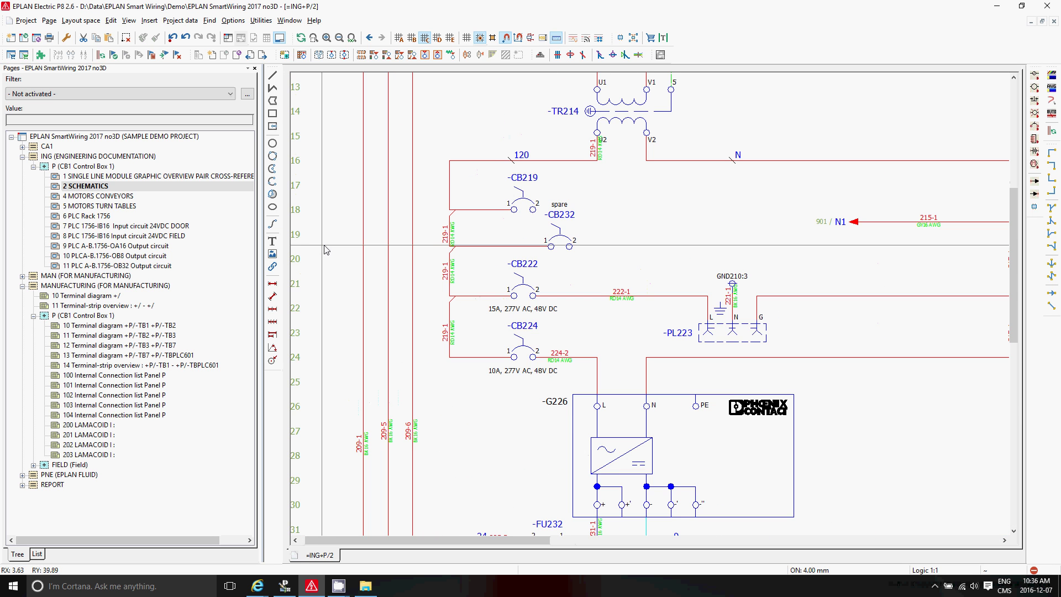
scroll(325, 250, "down", 2)
scroll(448, 247, "up", 3)
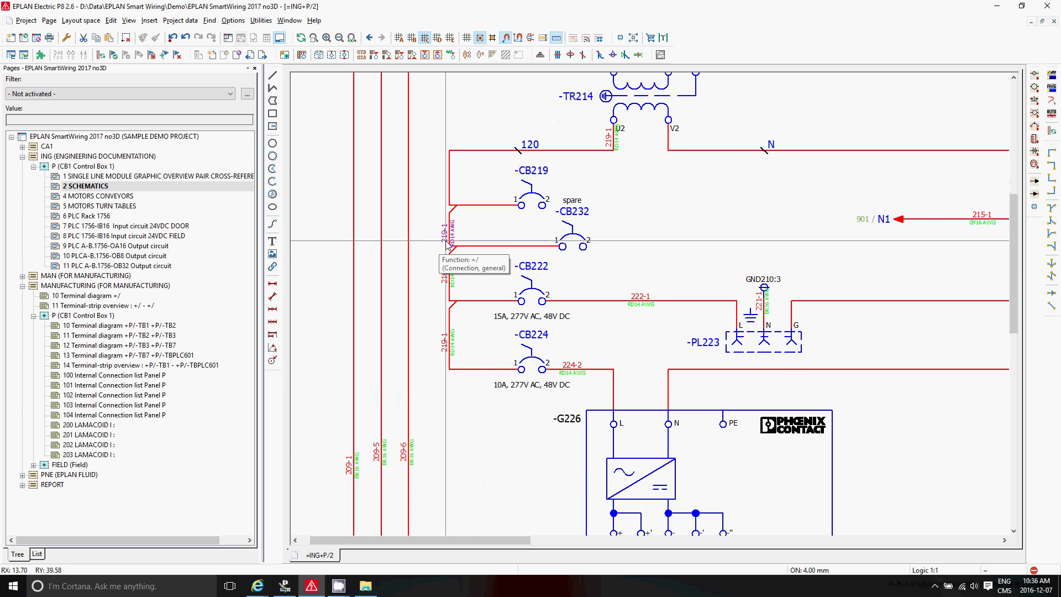
double_click(447, 247)
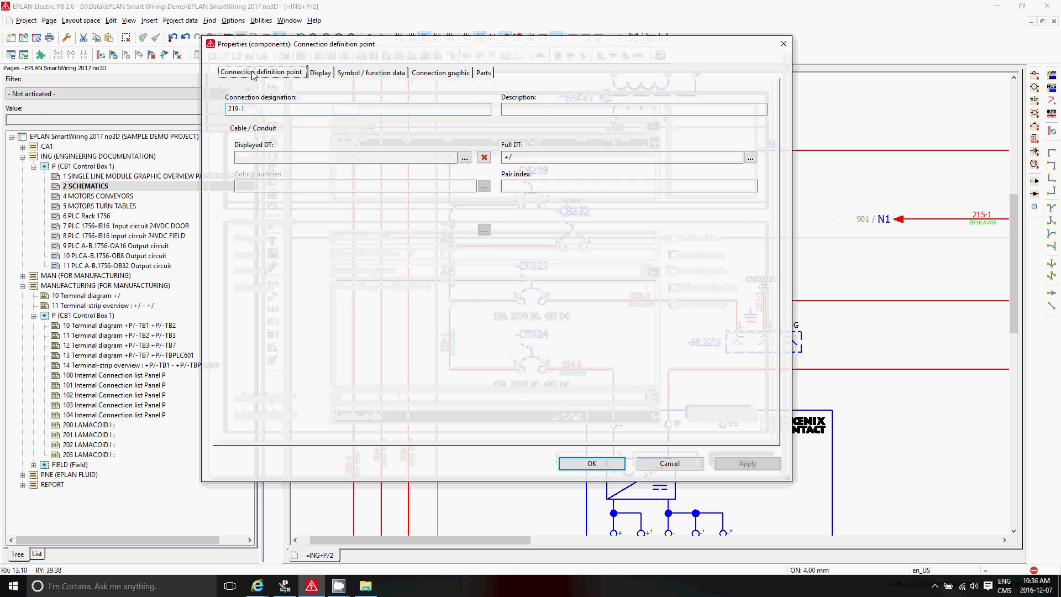
left_click(258, 184)
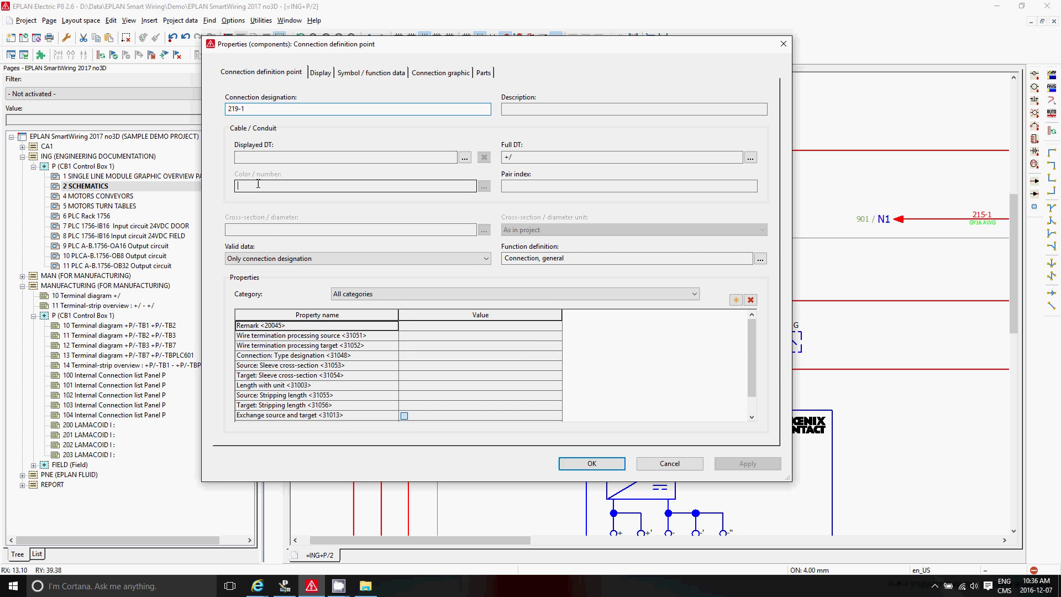
key("Escape")
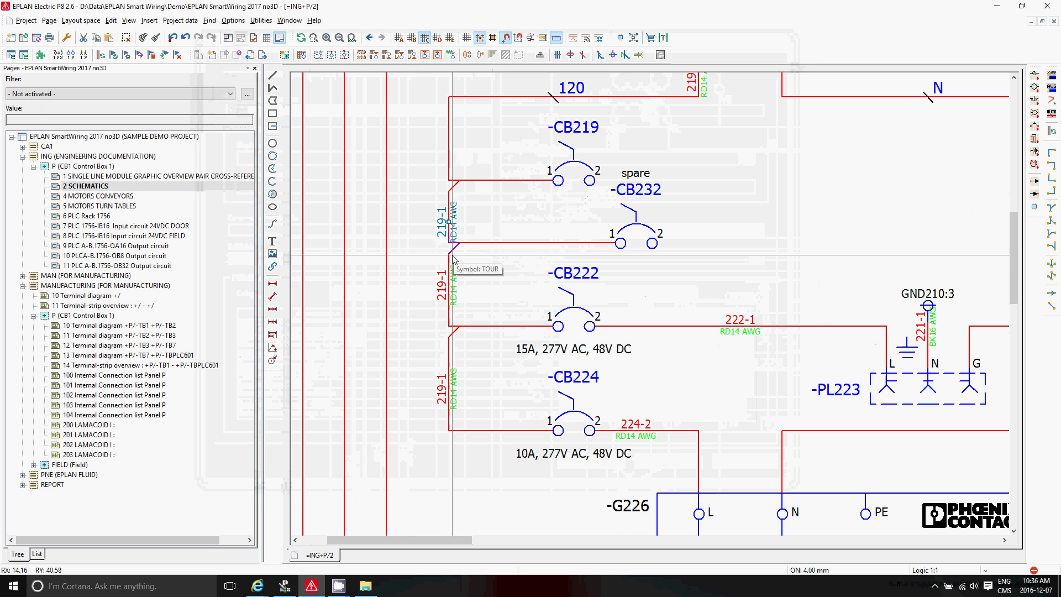
Set potential 120's cross-section to 12 and update connections so the wires read RD12 AWG.
double_click(454, 256)
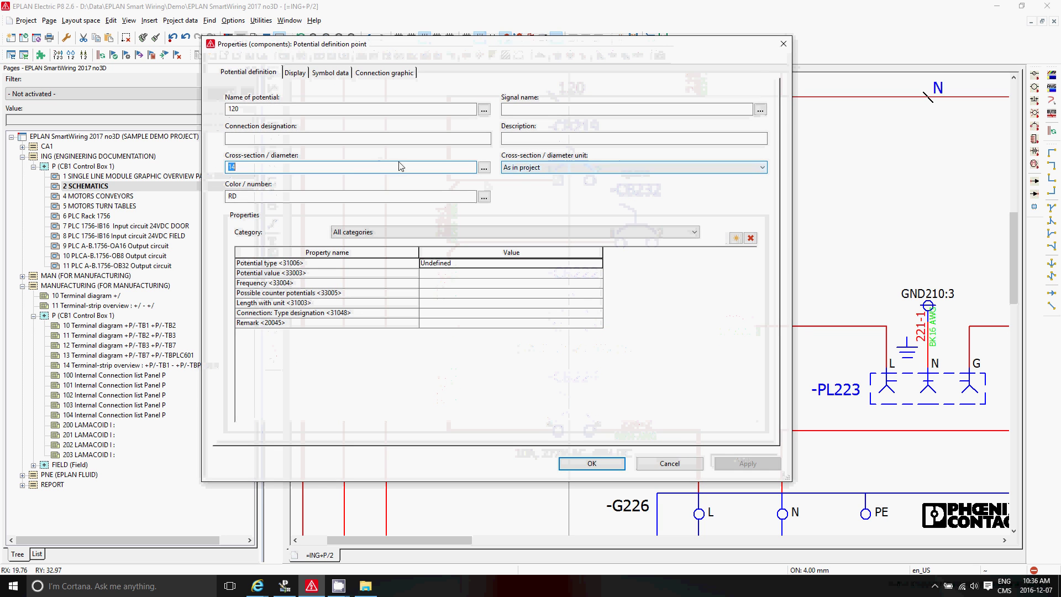
type("12")
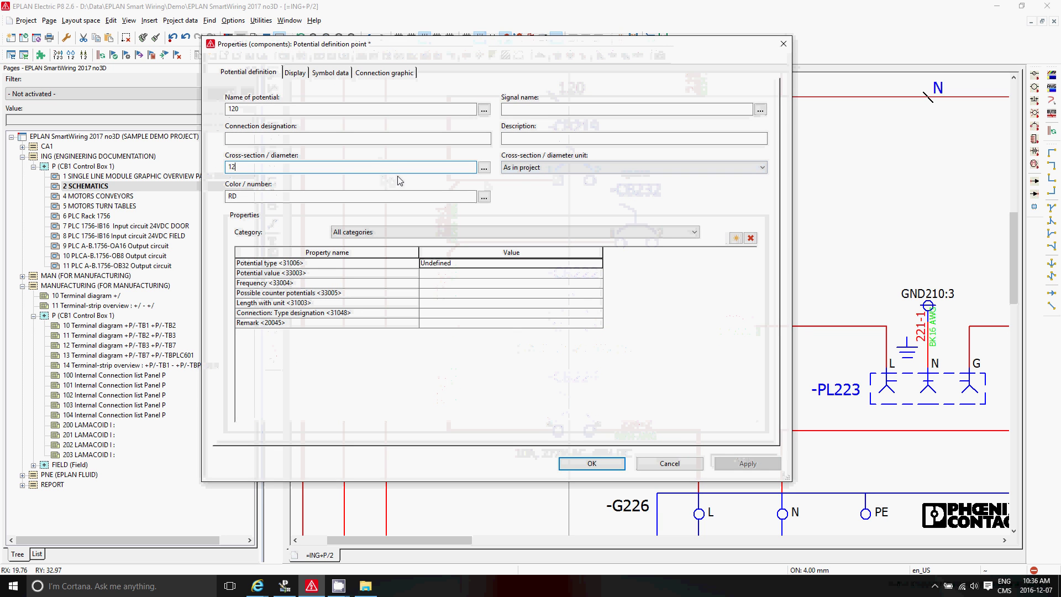
left_click(587, 464)
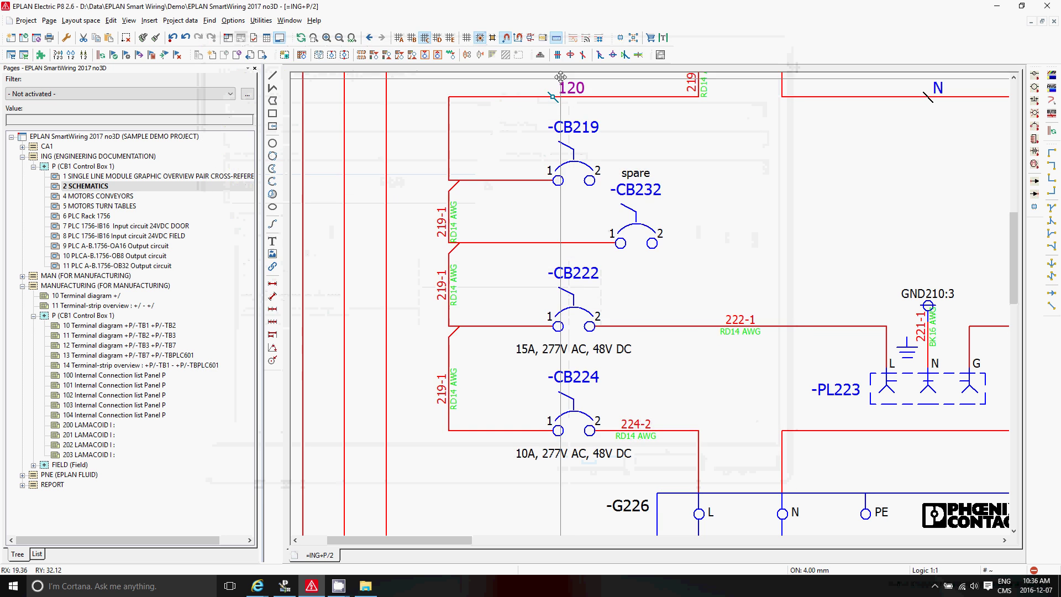
left_click(100, 57)
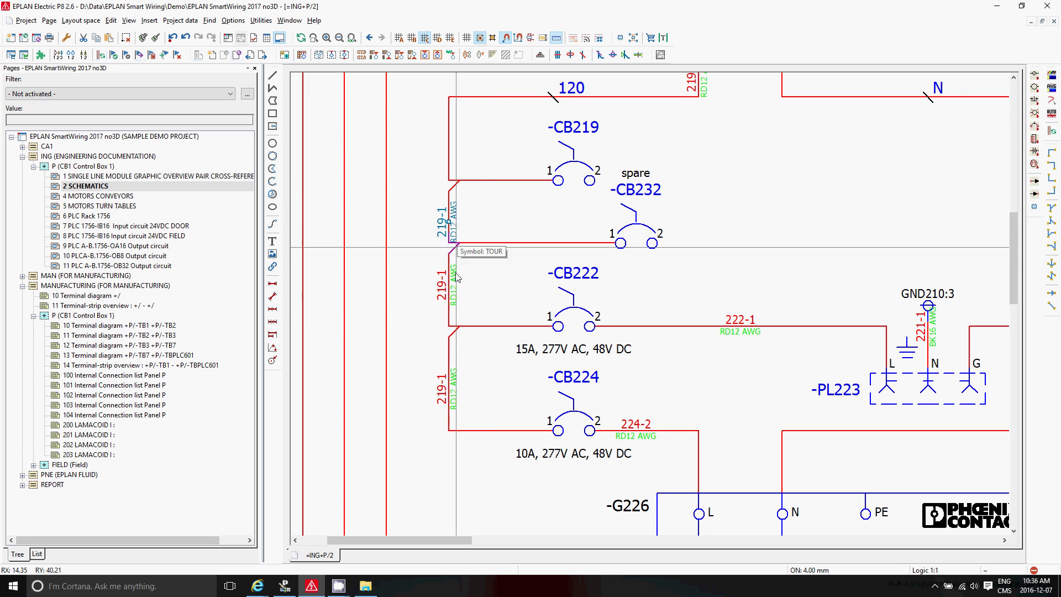
Check connection 222-1's label, then select the whole project in the pages tree.
left_click(741, 326)
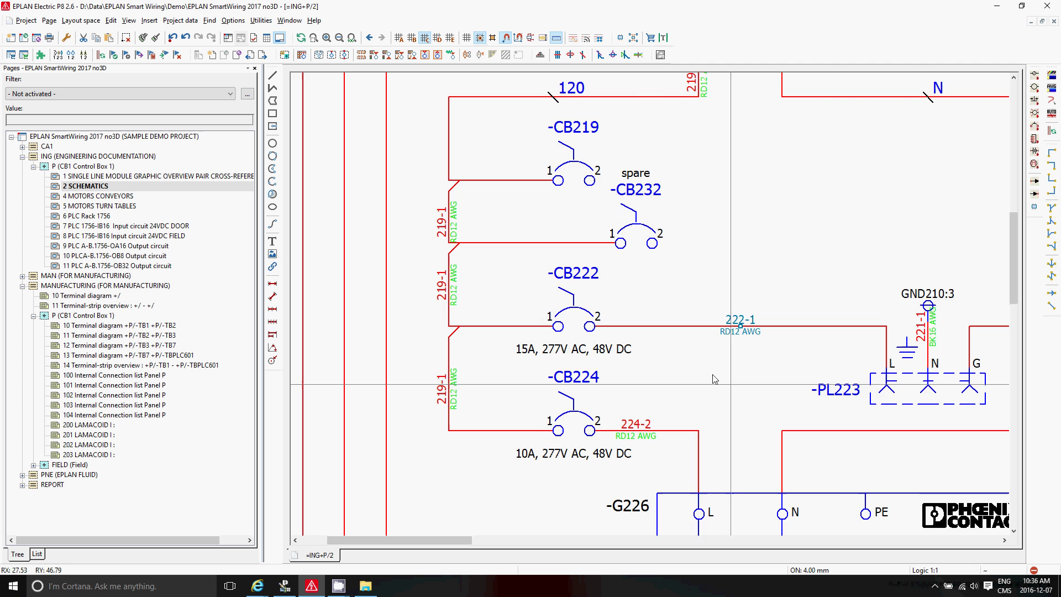
scroll(636, 420, "down", 2)
scroll(611, 480, "up", 2)
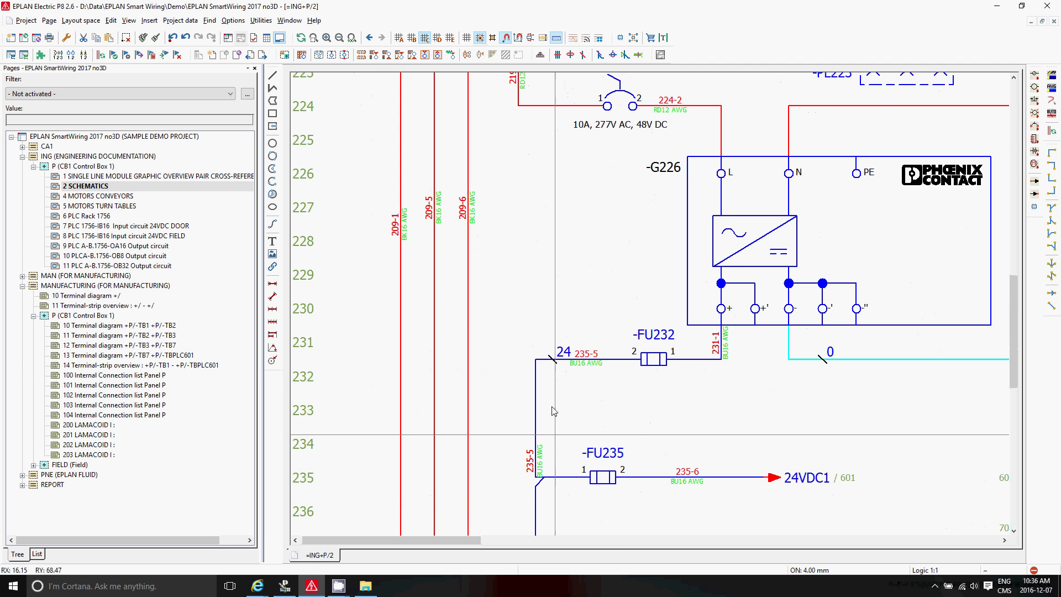
scroll(536, 429, "down", 2)
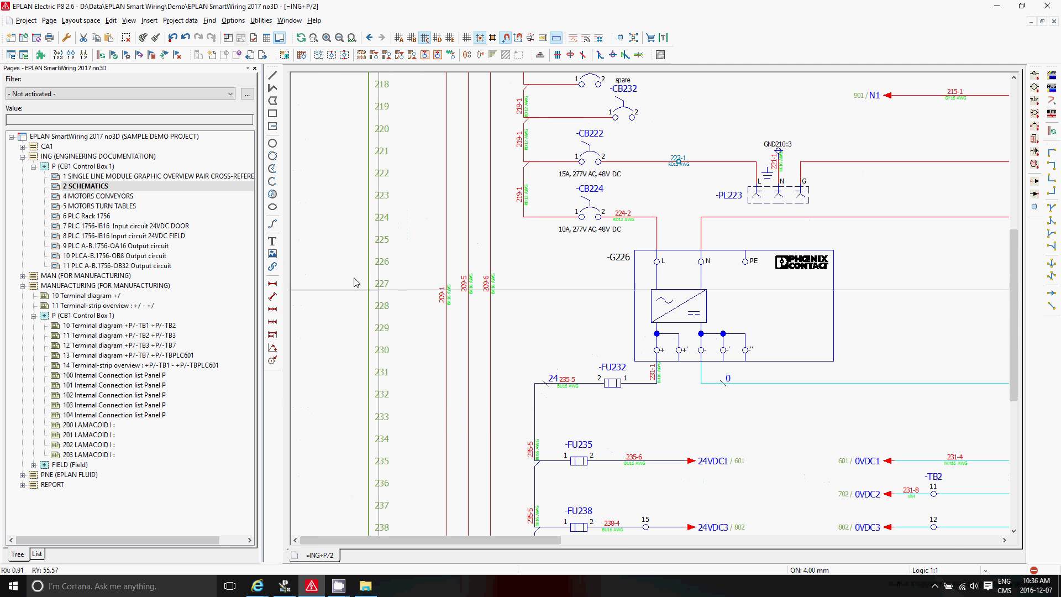
left_click(193, 137)
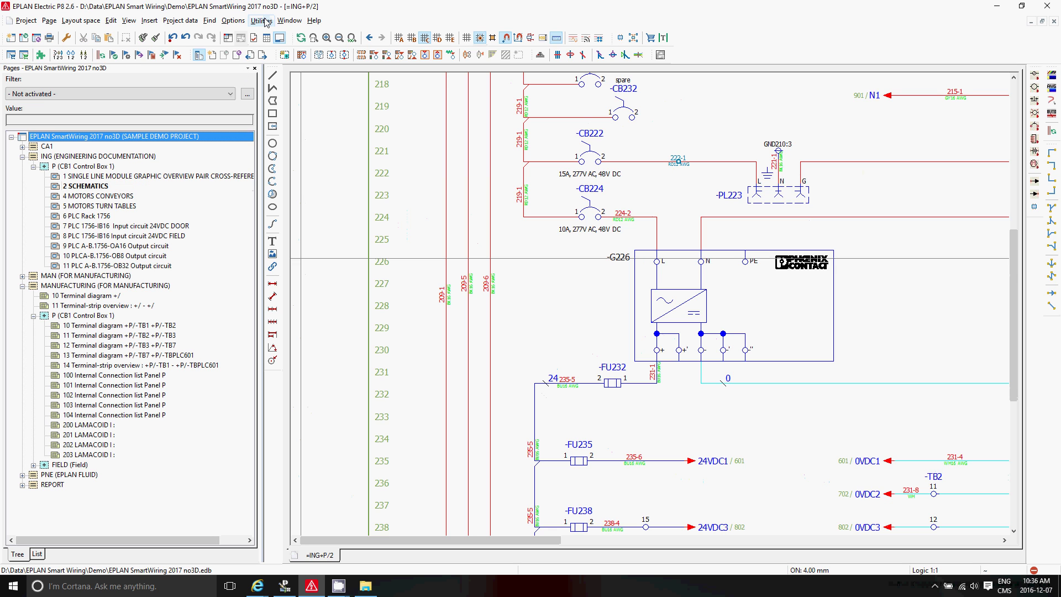
left_click(262, 21)
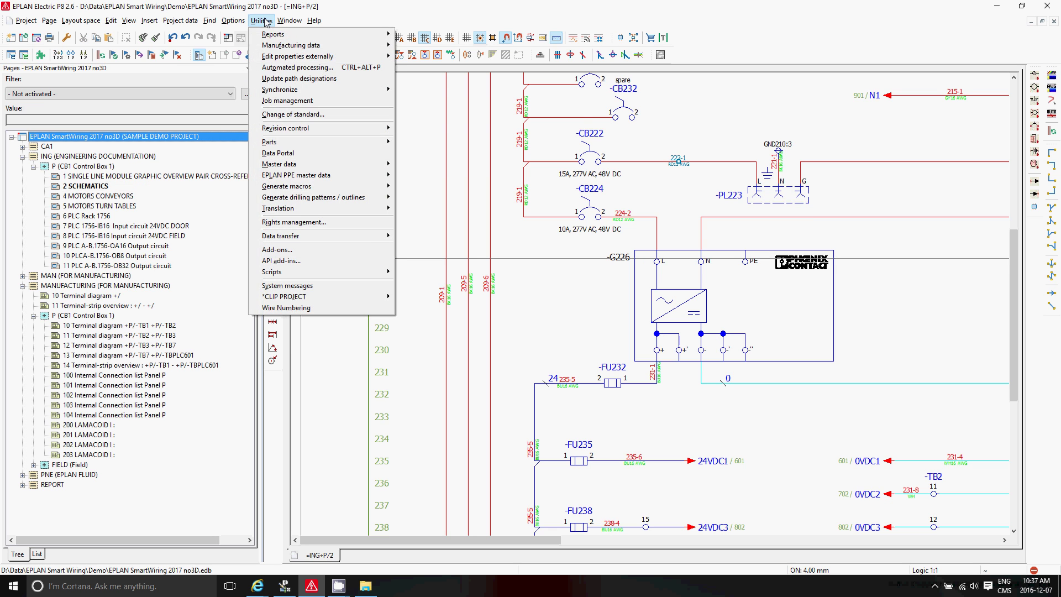
View the WML 22 marker labels in CLIP PROJECT marking, then return to the EPLAN schematic.
left_click(285, 296)
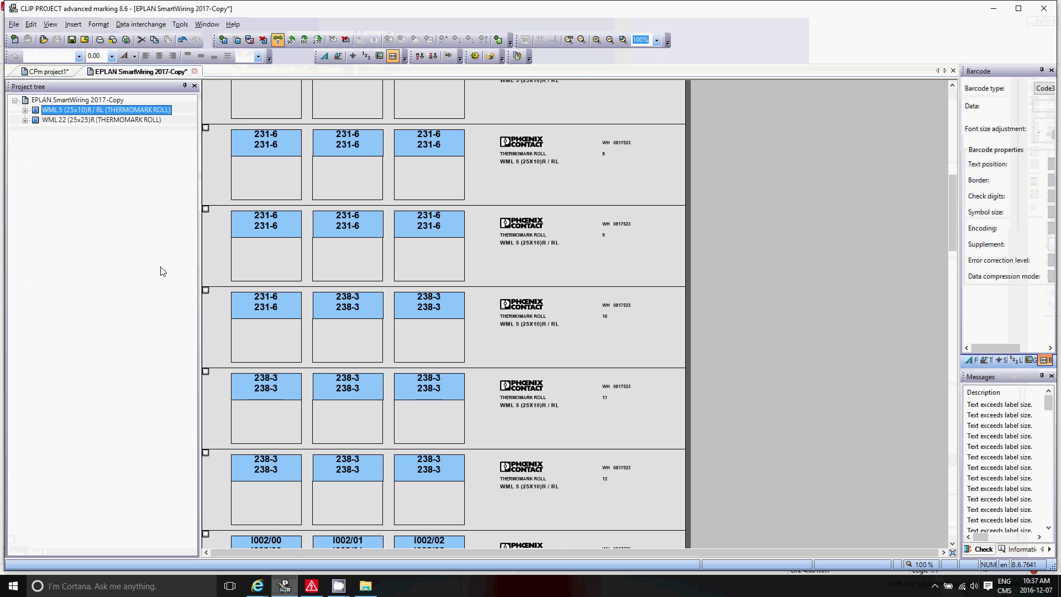
left_click(132, 120)
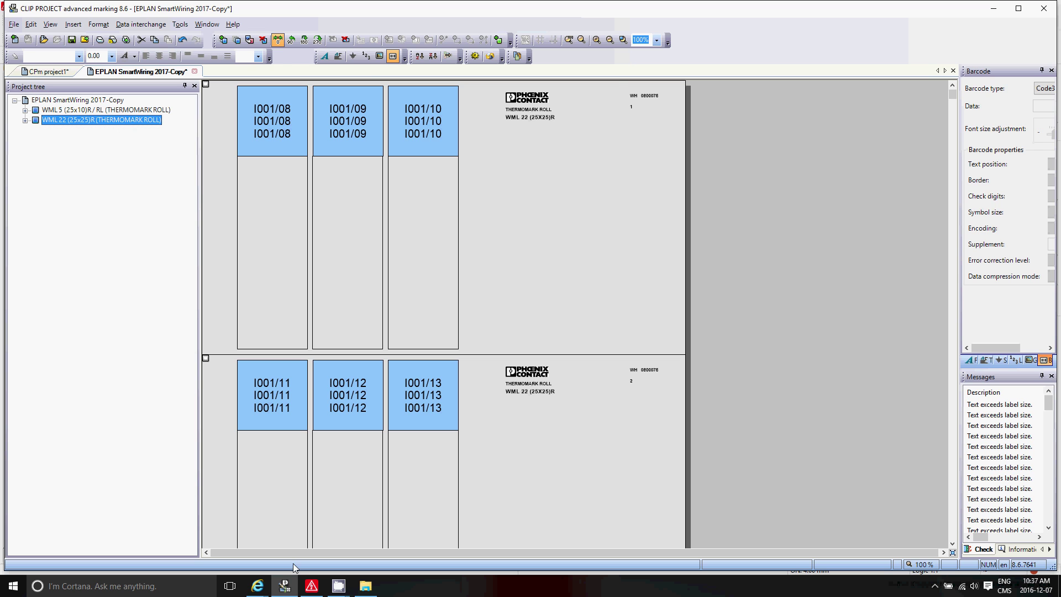
left_click(313, 590)
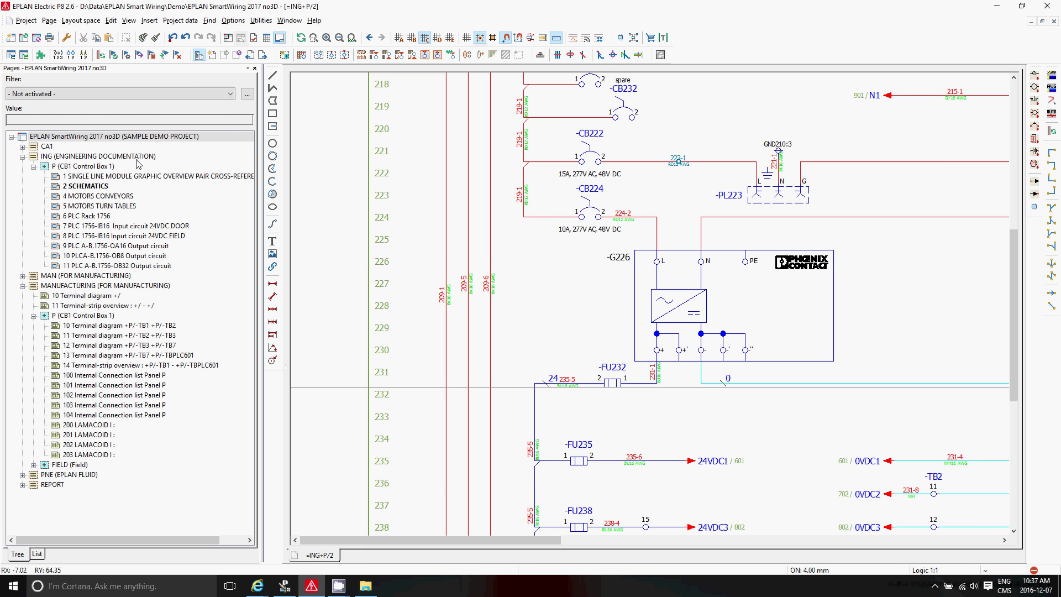
Export the whole project via Manufacturing data as Smart Wiring Data to Excel, overwriting the existing file.
left_click(210, 137)
left_click(264, 21)
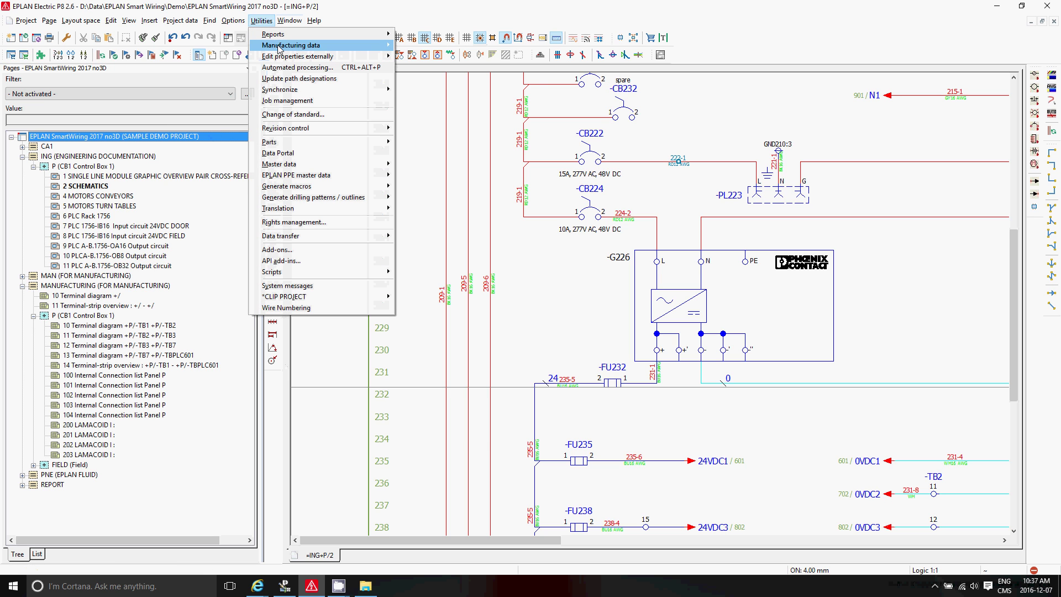
mouse_move(279, 48)
left_click(423, 47)
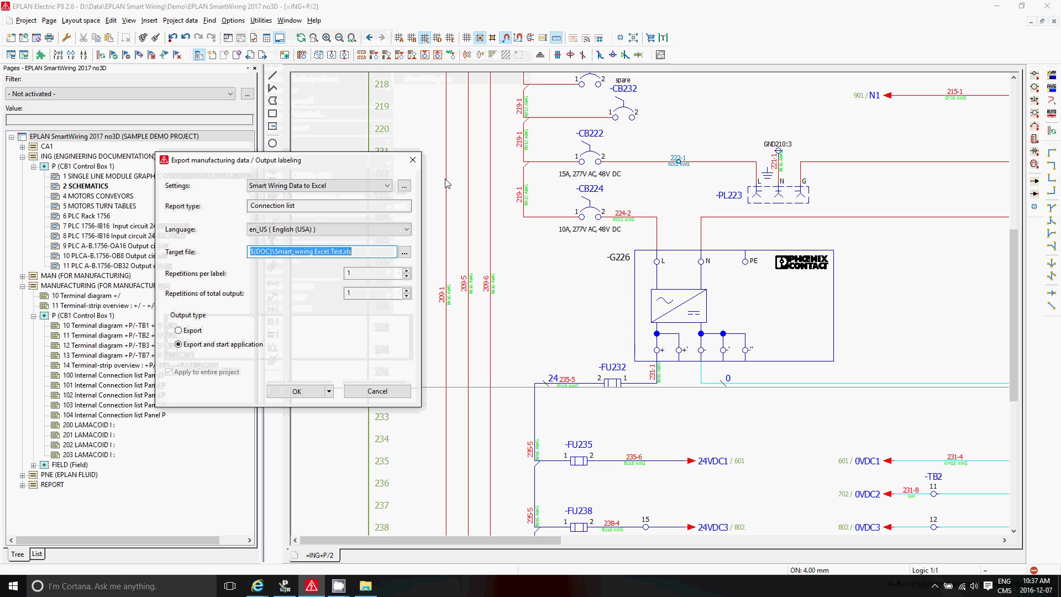
left_click(288, 394)
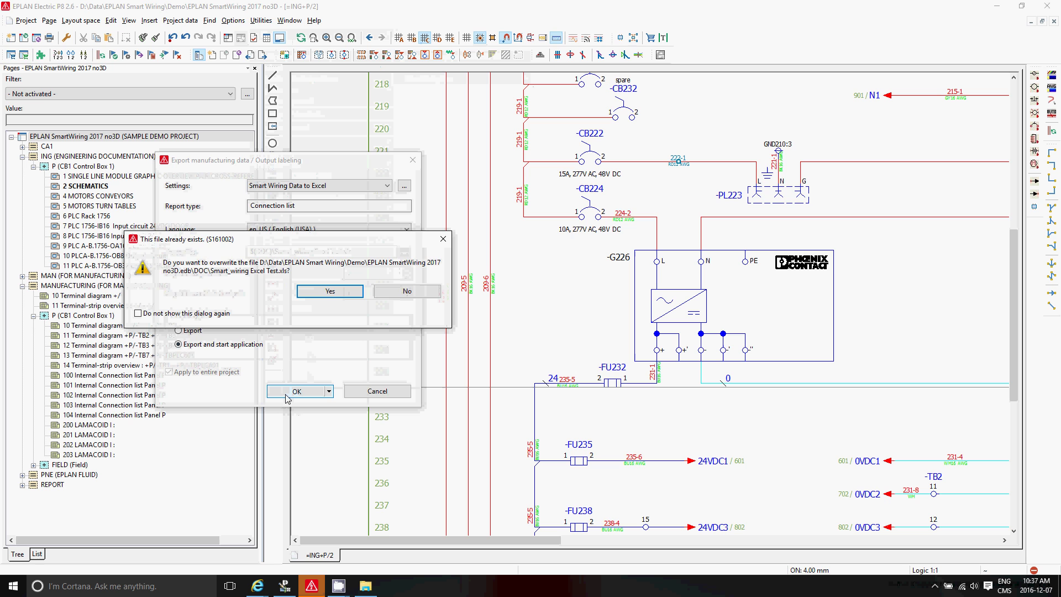
left_click(307, 295)
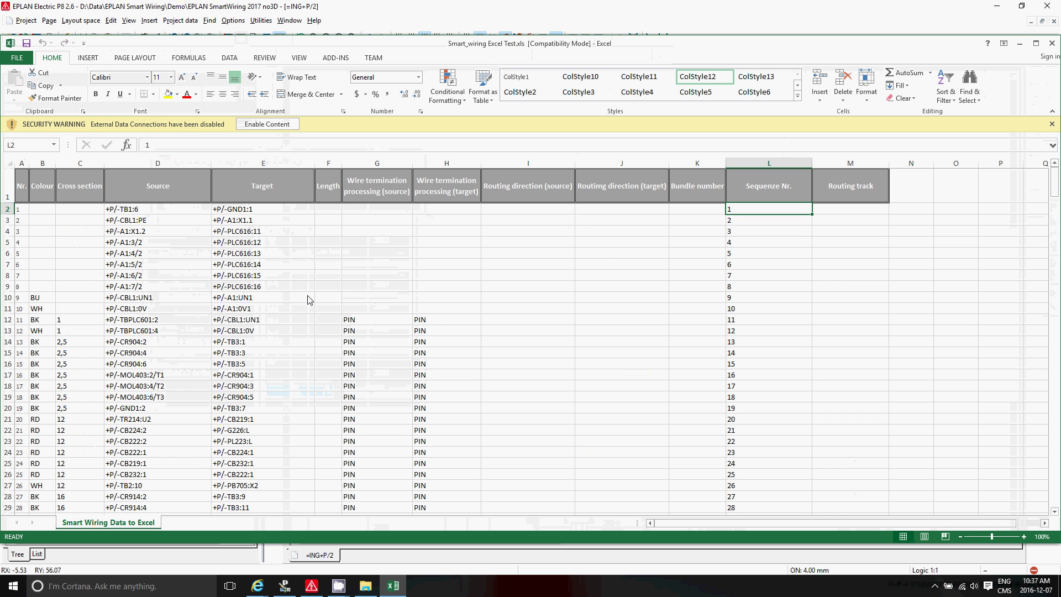
Check the row 25 wire to CB222:1 and the 2,5 cross-section value, then close Excel.
scroll(302, 298, "down", 4)
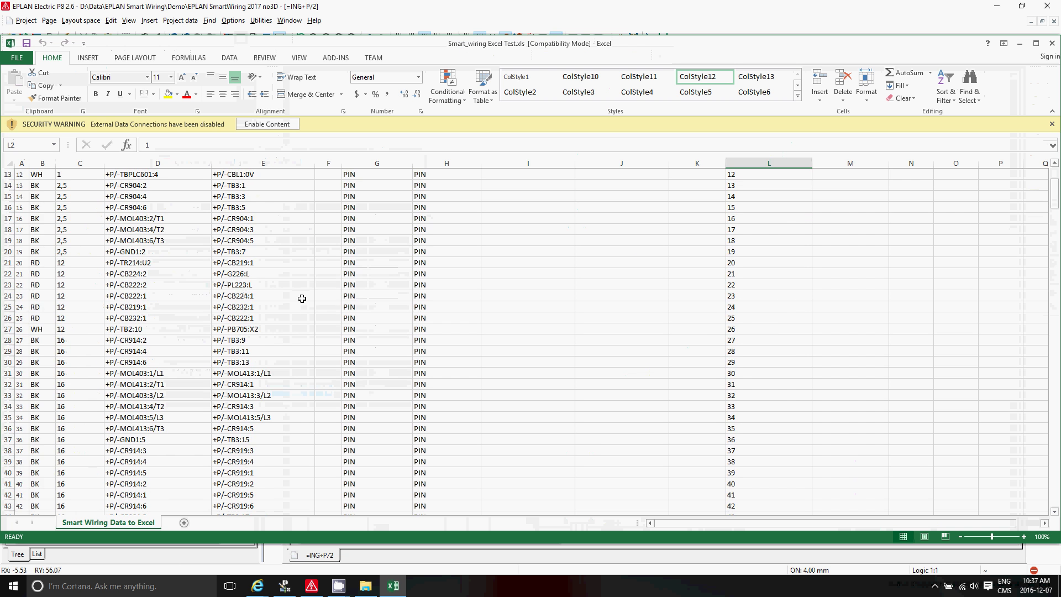
left_click(145, 308)
left_click(249, 318)
scroll(159, 345, "up", 4)
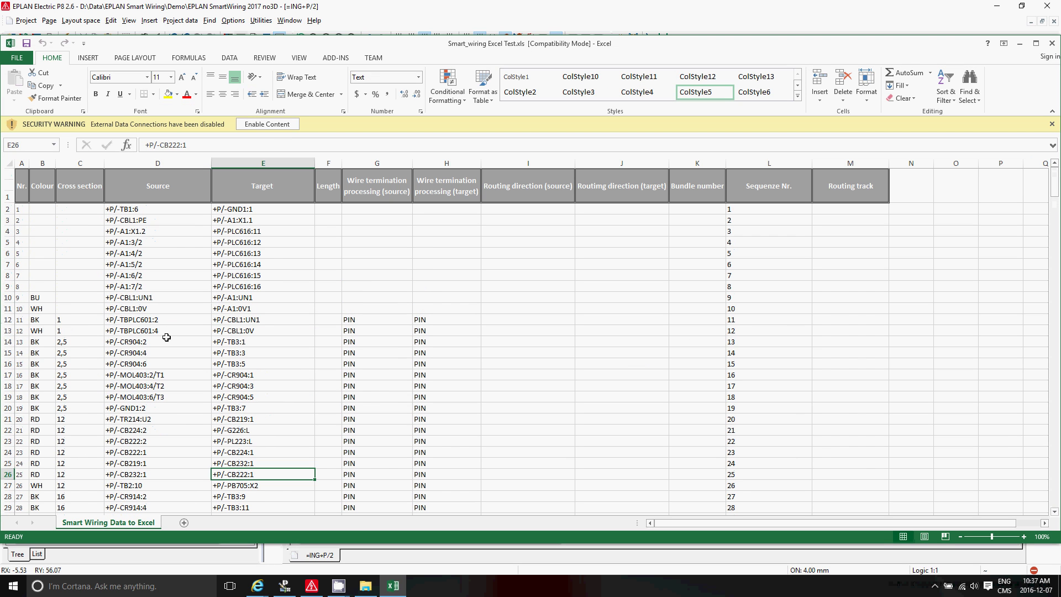
left_click(84, 395)
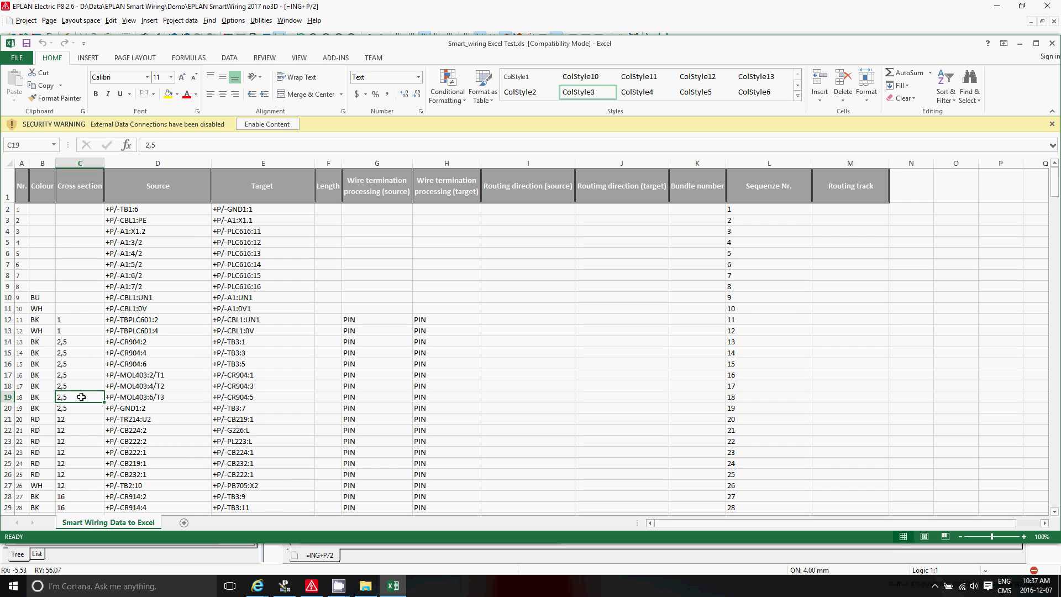
left_click(1053, 43)
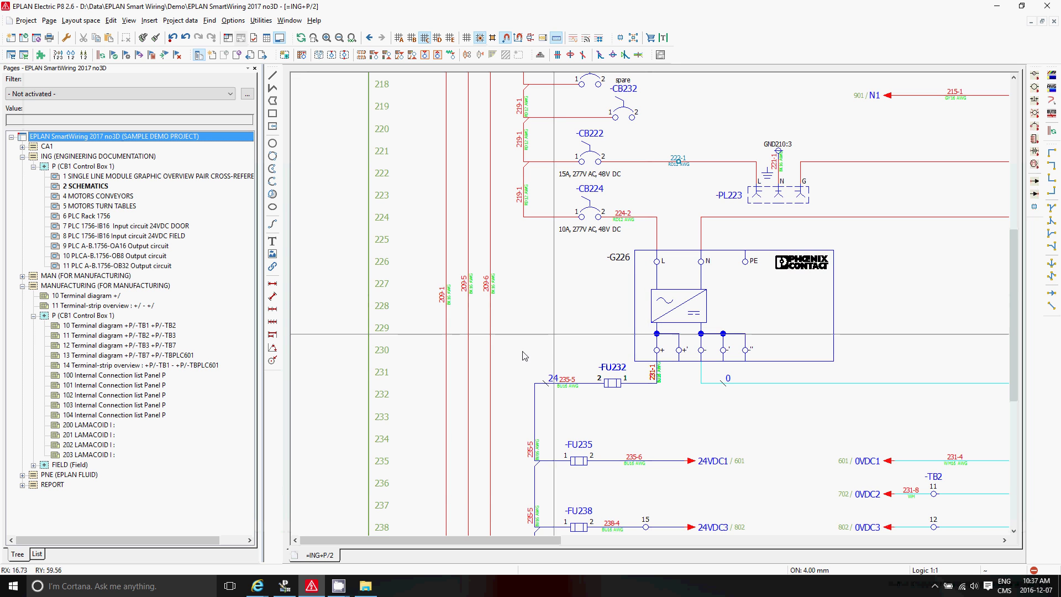
Open the Start menu, briefly bring the Bing images browser forward, then reopen Start.
left_click(12, 585)
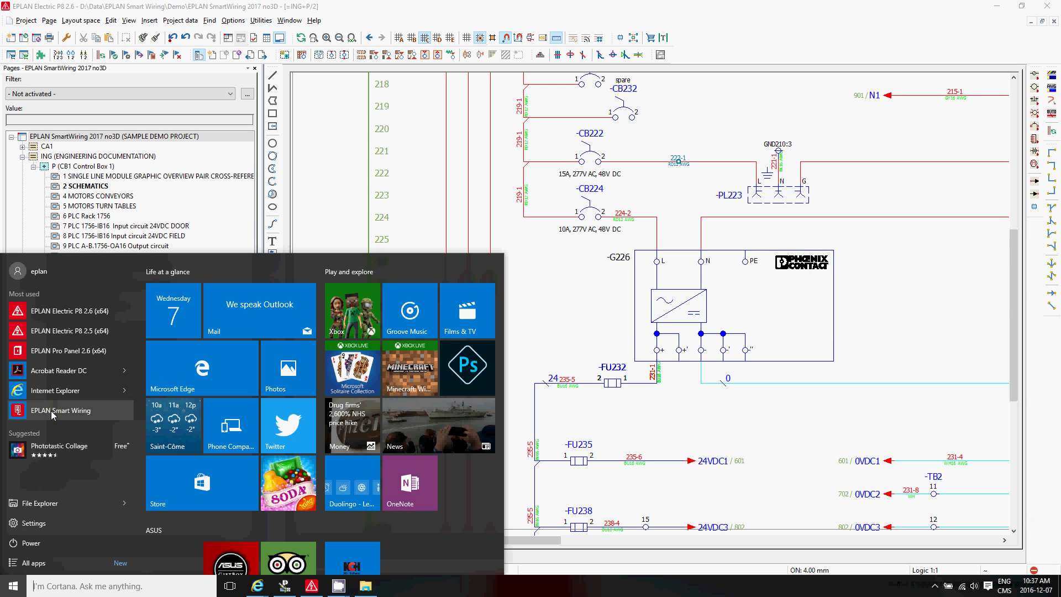
mouse_move(252, 586)
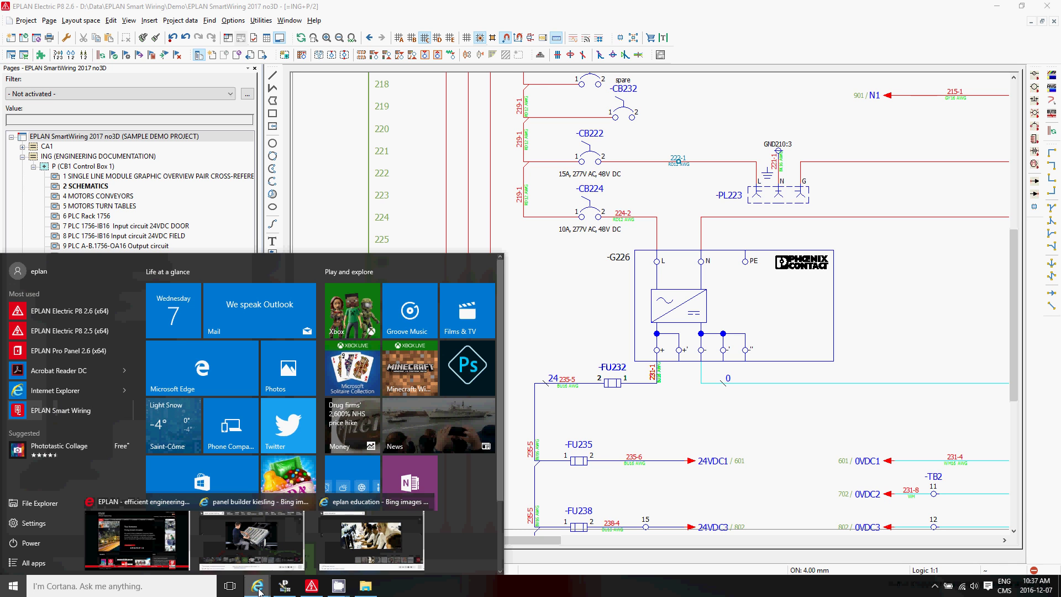
left_click(256, 541)
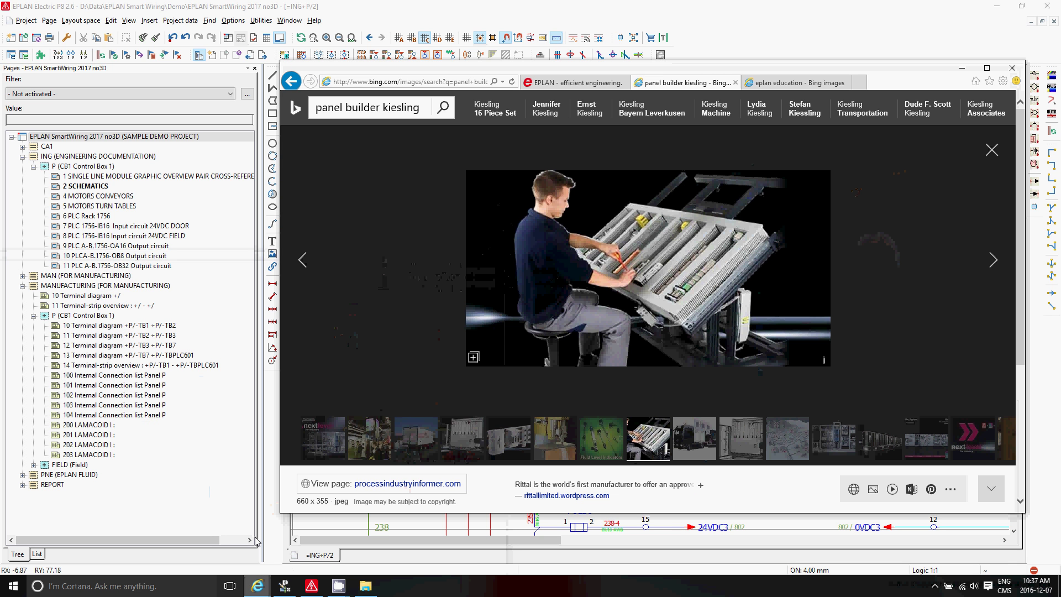
left_click(13, 586)
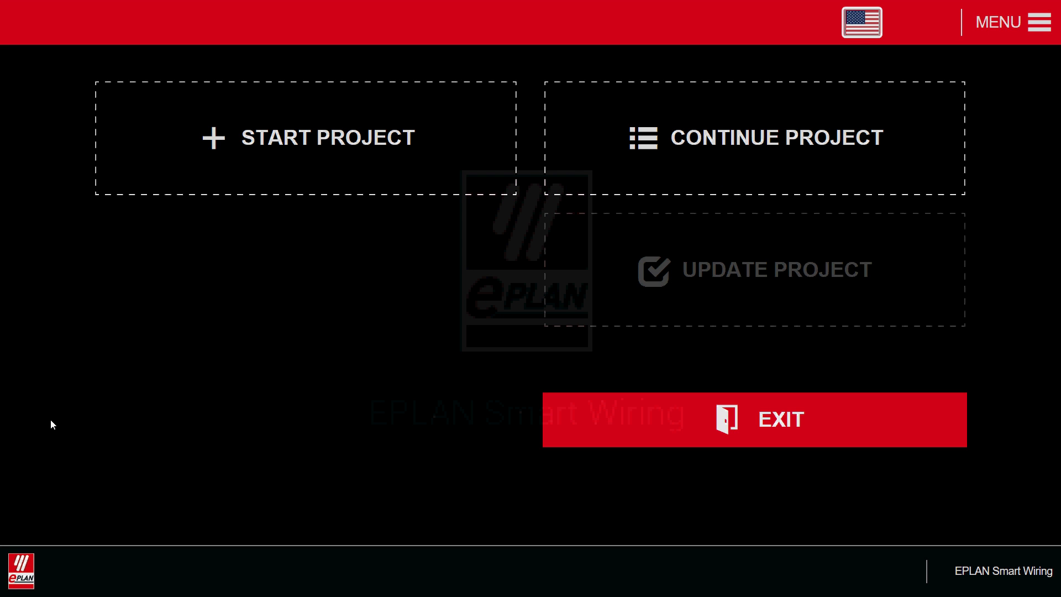
Start a project from working directory D:\Data\EPLAN Smart Wiring\Demo\EPLAN SmartWiring 2017 no3D.edb using Smart_wiring Excel Test.xls.
left_click(292, 147)
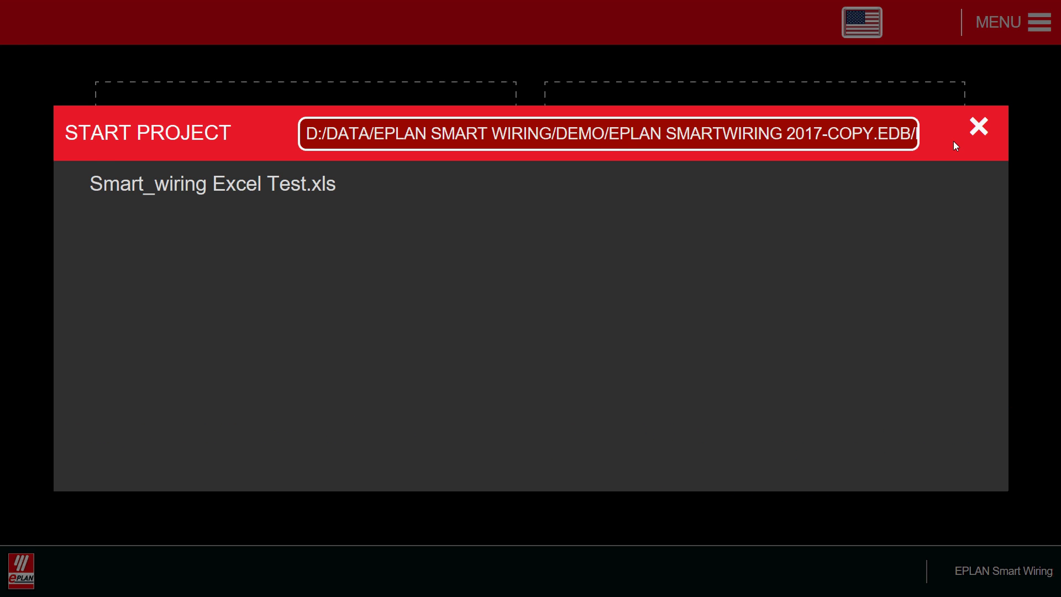
left_click(887, 138)
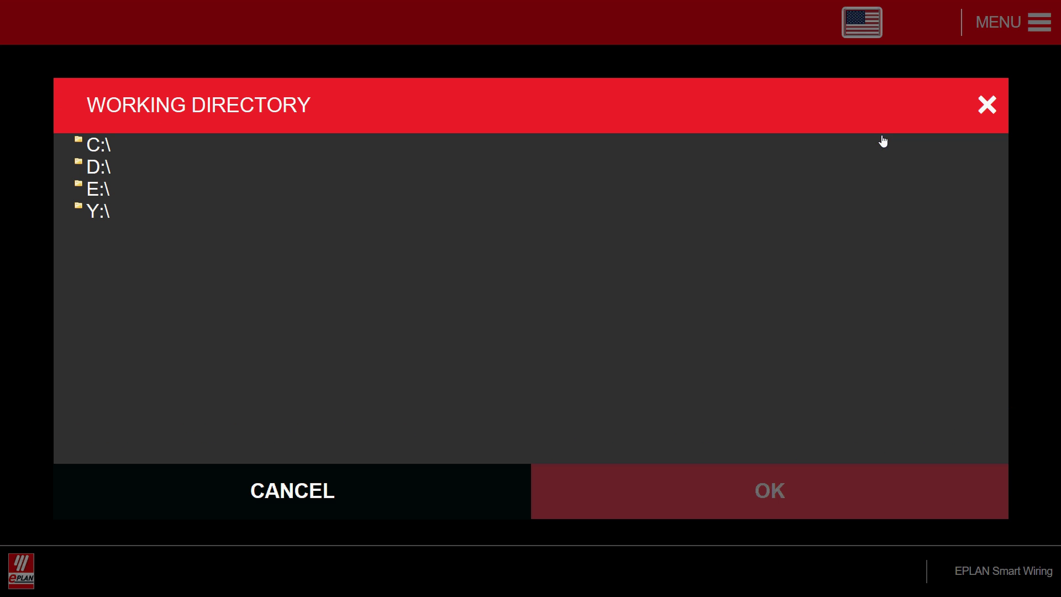
left_click(91, 167)
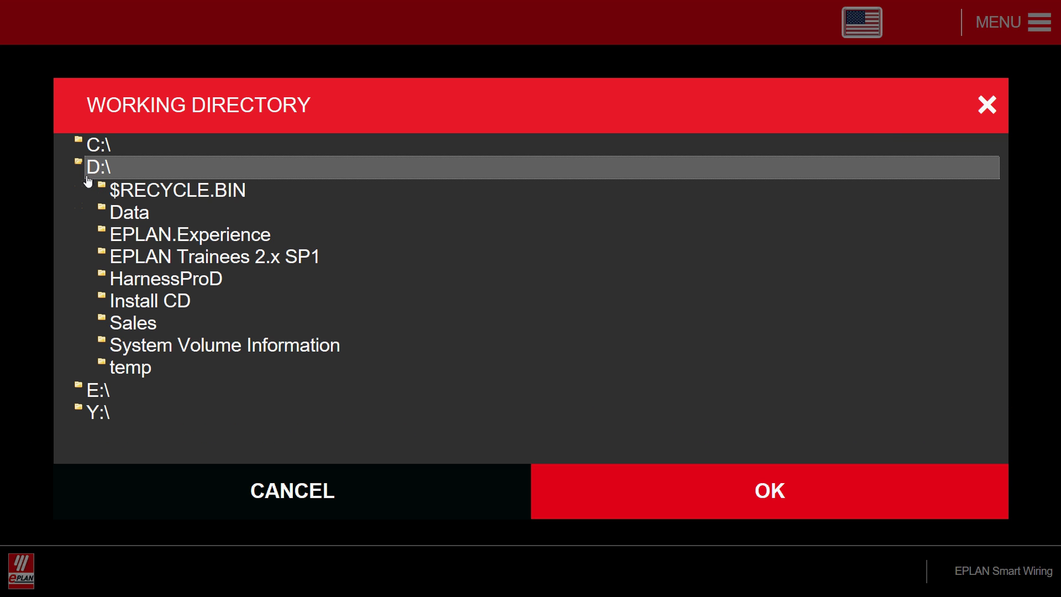
left_click(135, 220)
left_click(206, 348)
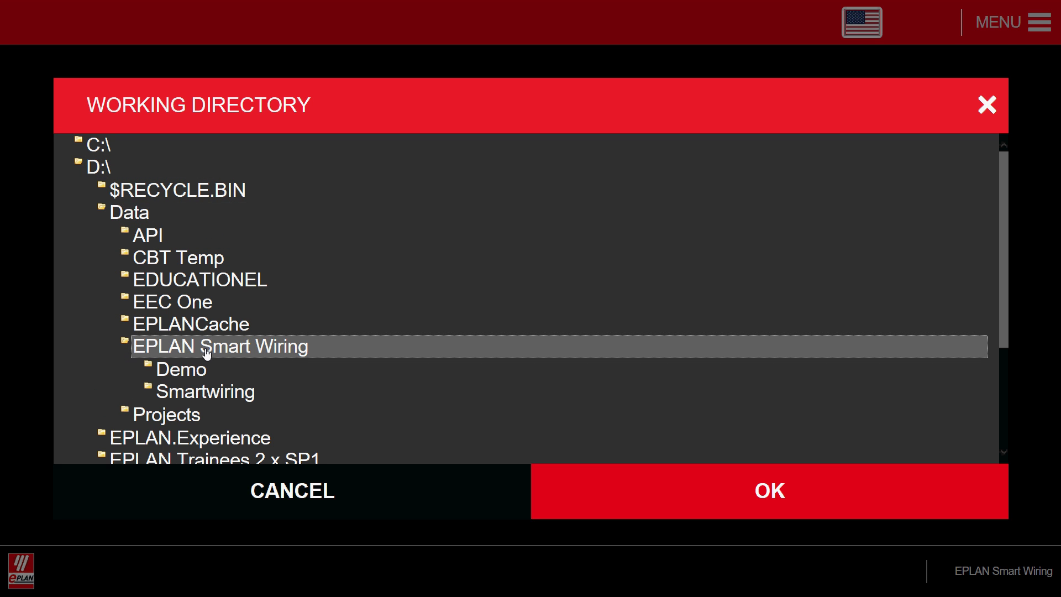
left_click(206, 375)
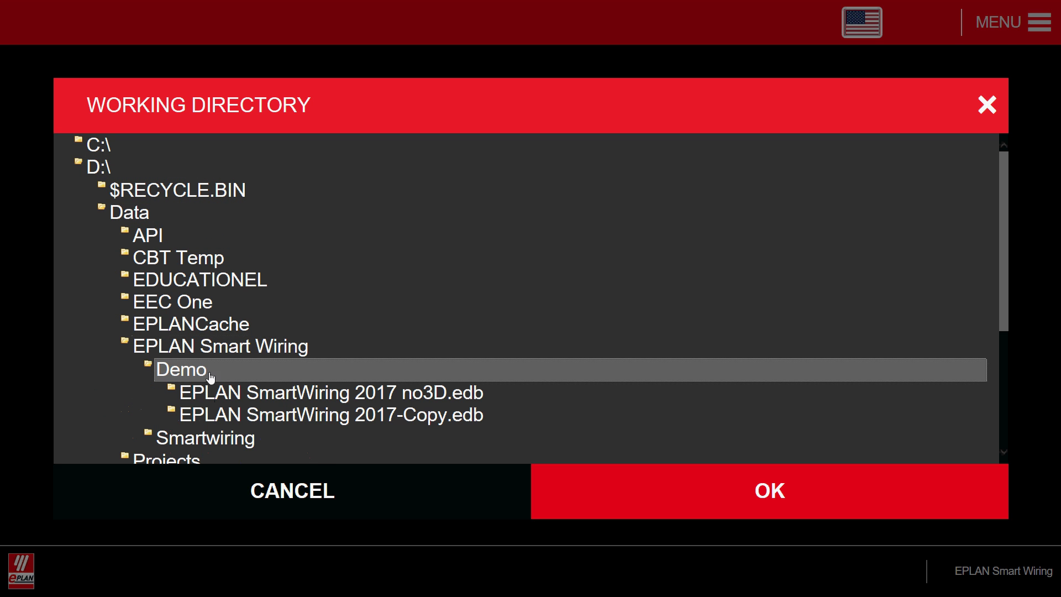
left_click(376, 396)
left_click(224, 415)
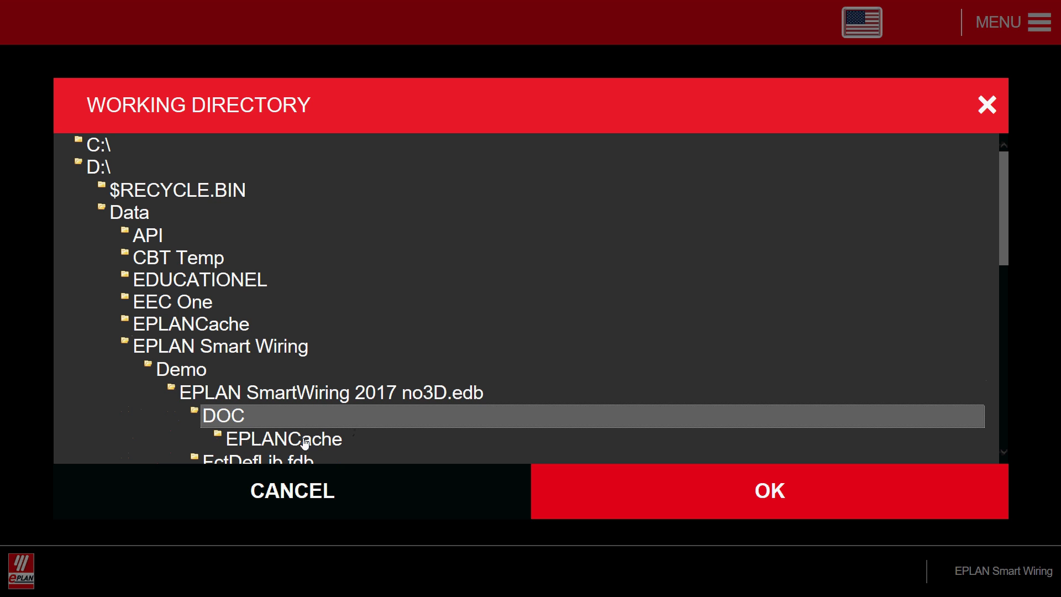
left_click(682, 492)
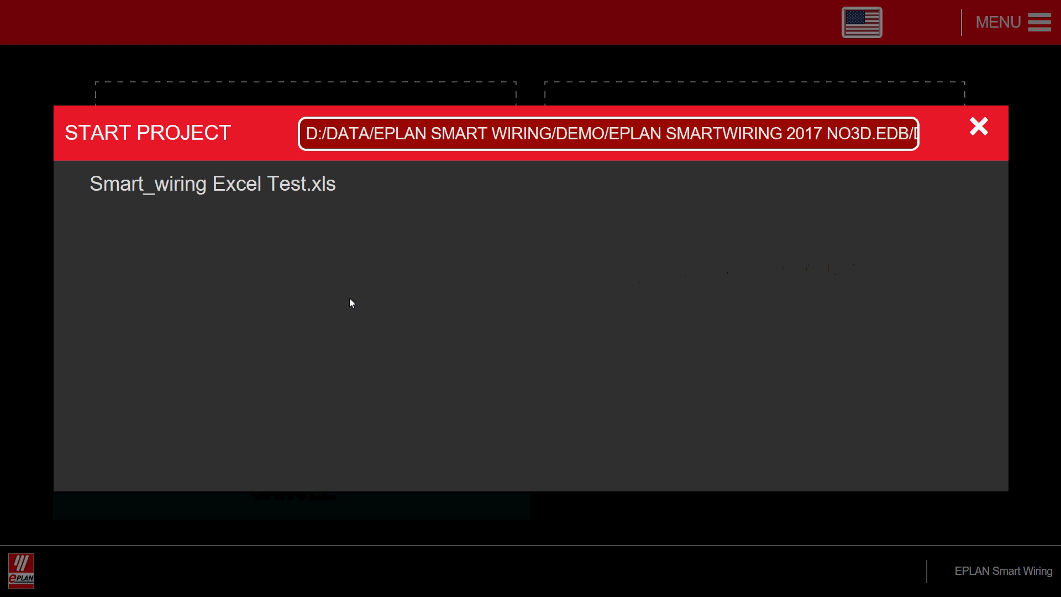
left_click(265, 199)
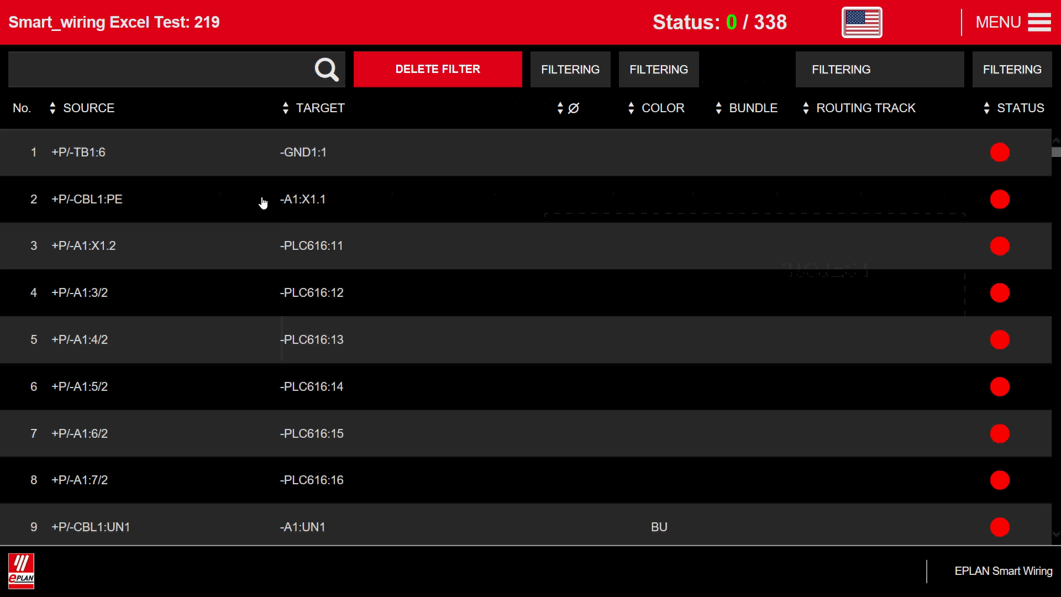
Filter the wire list to show only RD red wires.
scroll(407, 320, "down", 10)
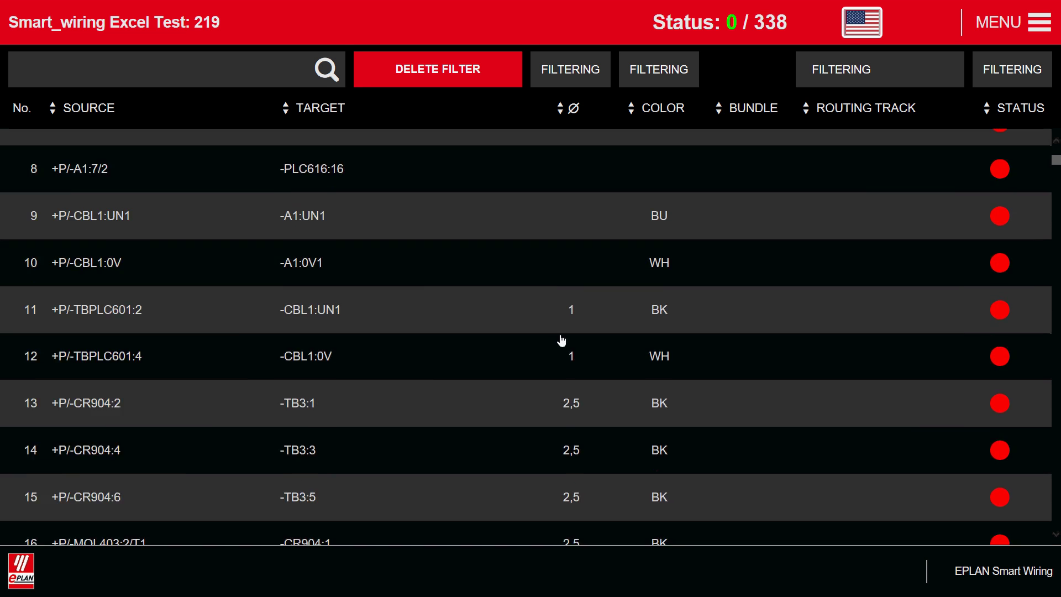
scroll(559, 325, "down", 13)
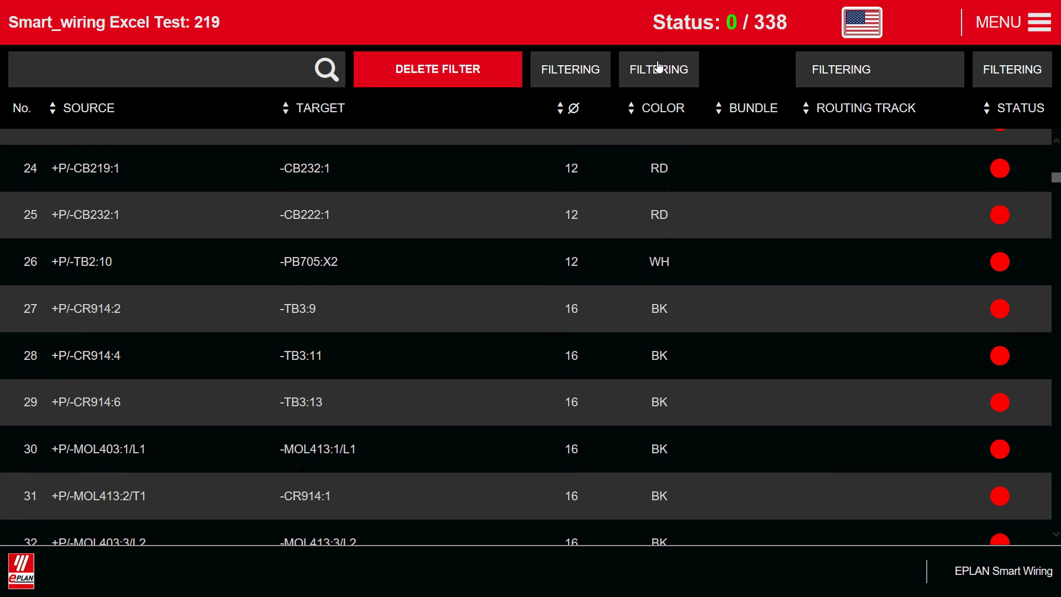
left_click(659, 67)
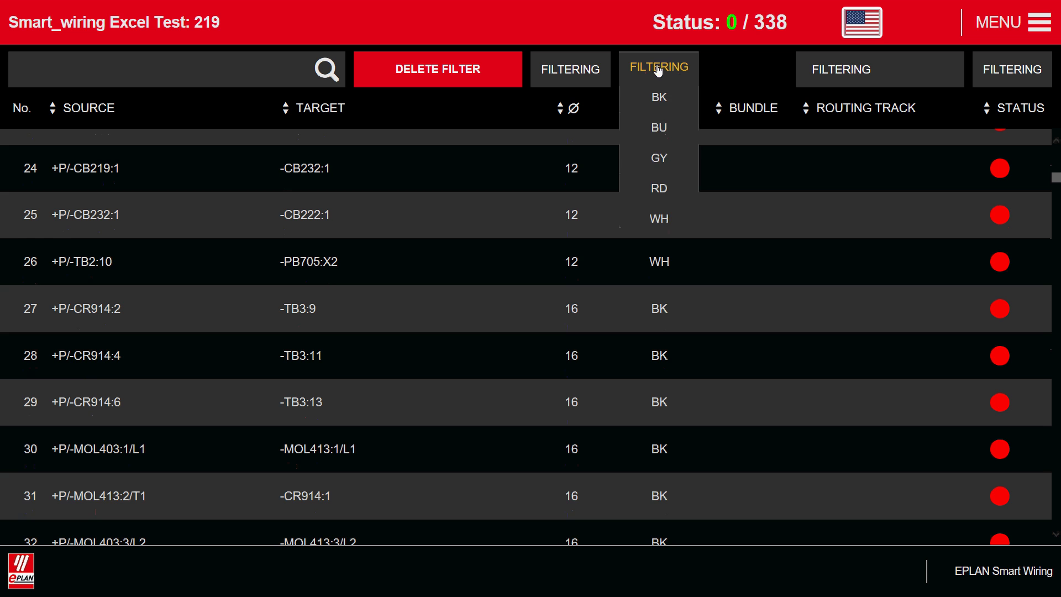
left_click(660, 189)
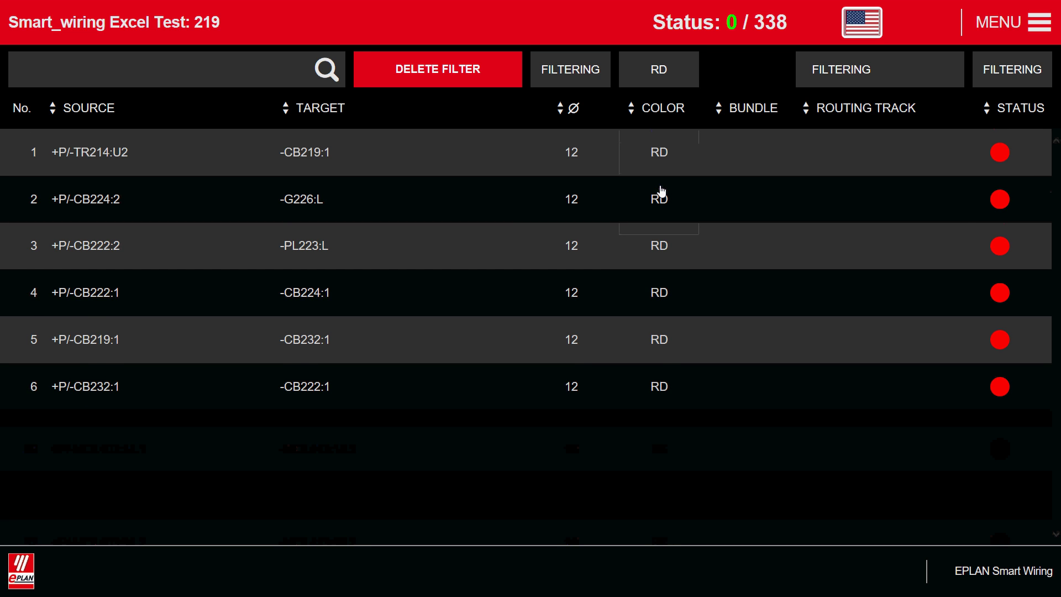
Mark wires 1 and 3–6 connected at both ends, plus wire 2's source CB224:2.
left_click(114, 158)
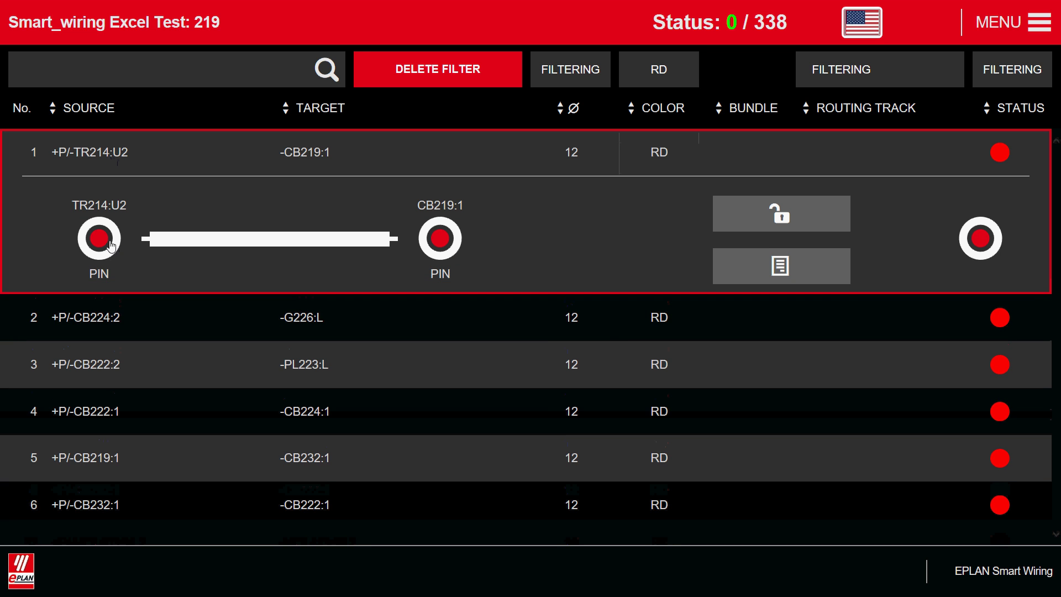
left_click(108, 241)
left_click(440, 240)
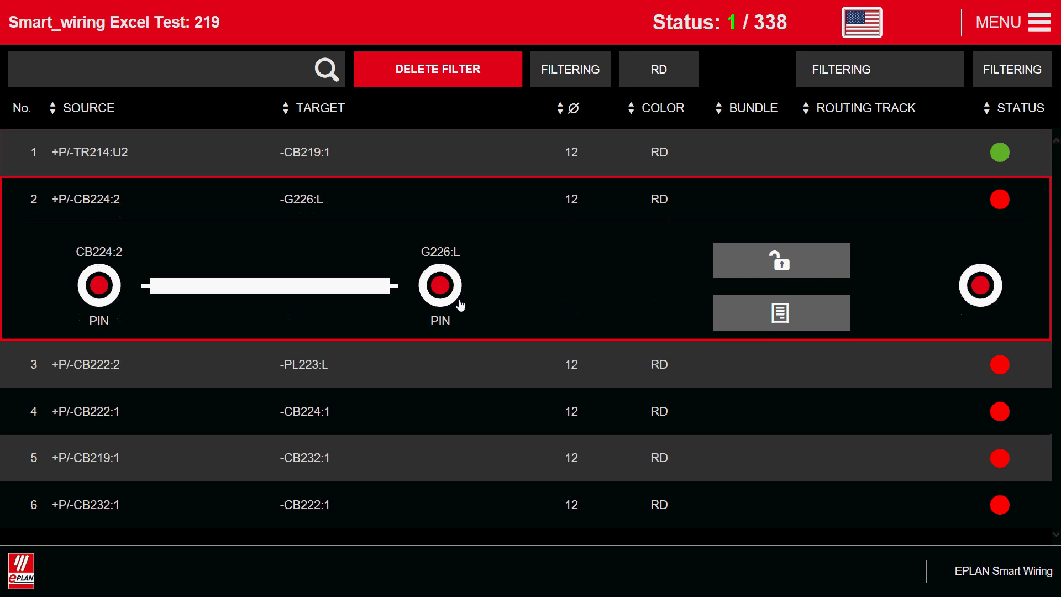
left_click(100, 285)
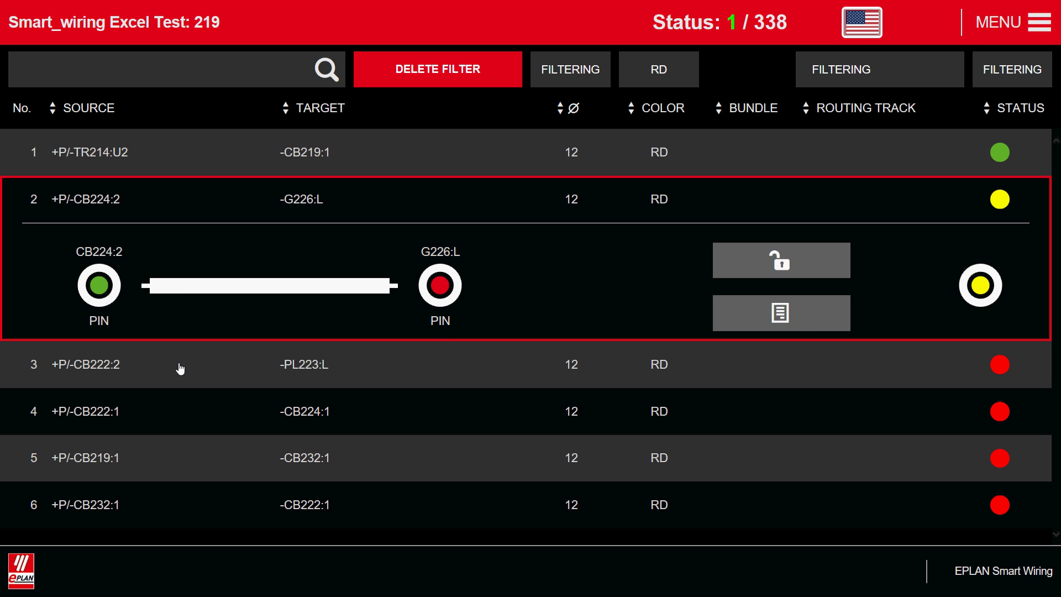
left_click(88, 367)
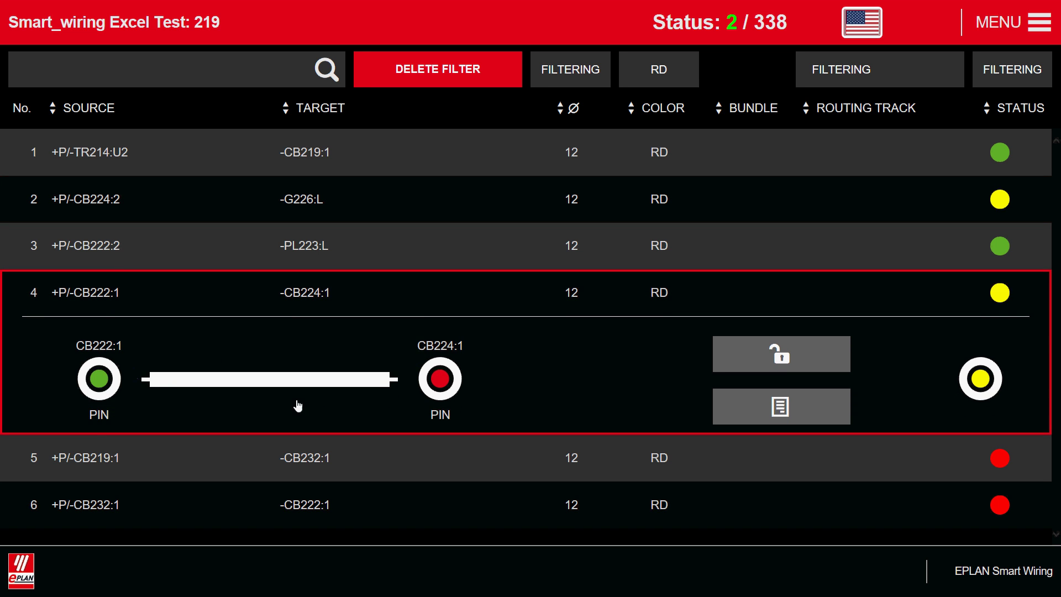
left_click(431, 381)
left_click(95, 425)
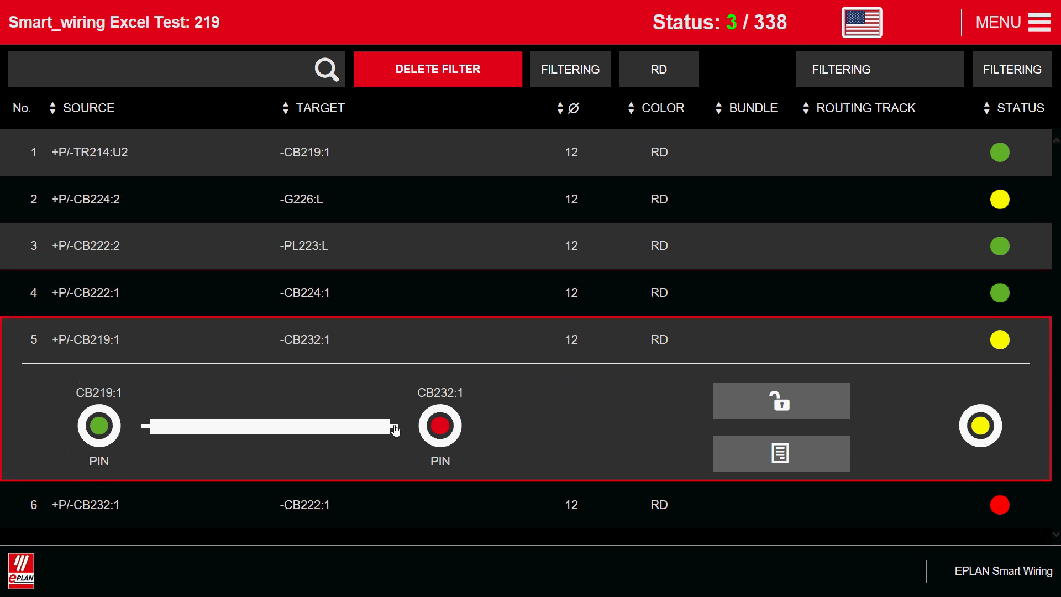
left_click(442, 425)
left_click(94, 472)
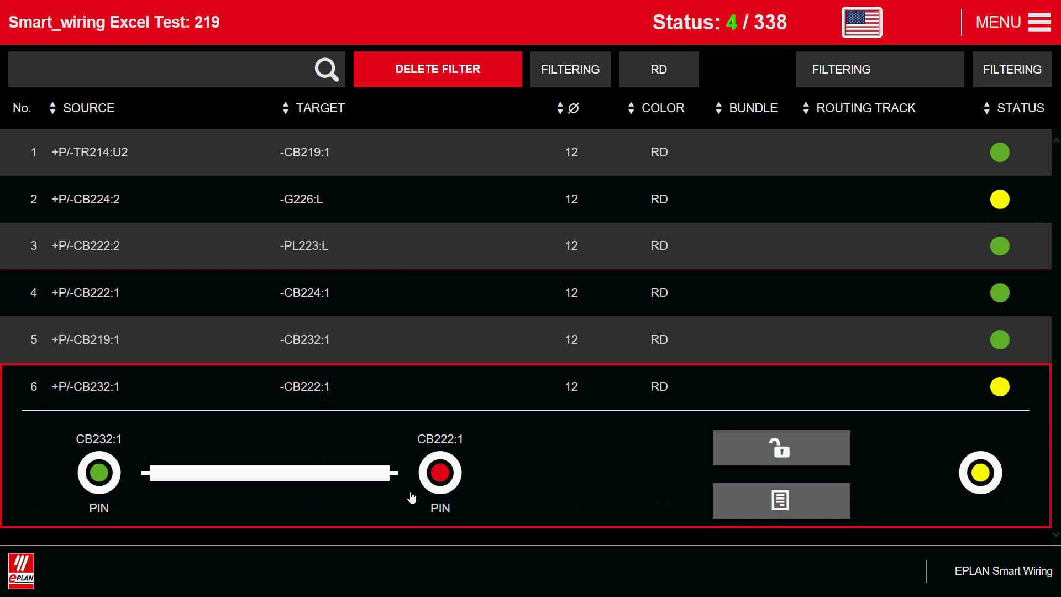
left_click(440, 474)
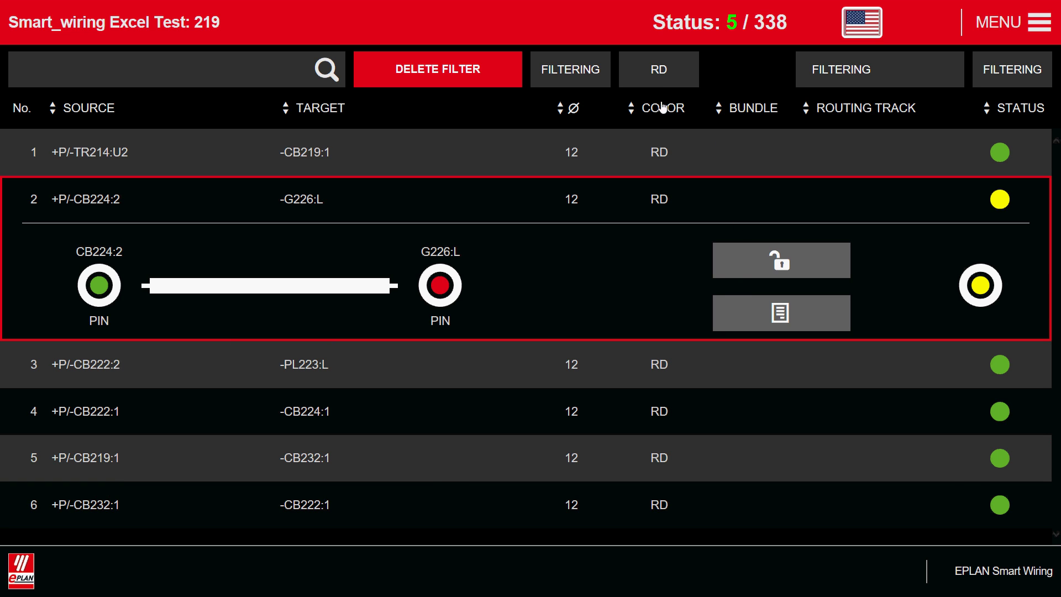
Replace the RD colour filter with BU and sort the wire list by source.
left_click(652, 74)
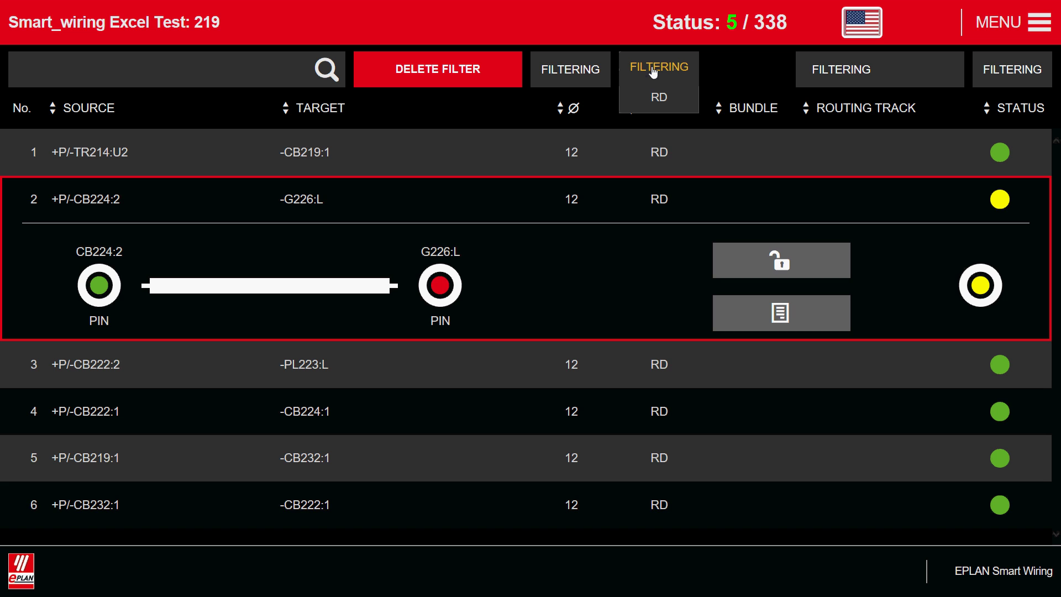
left_click(654, 70)
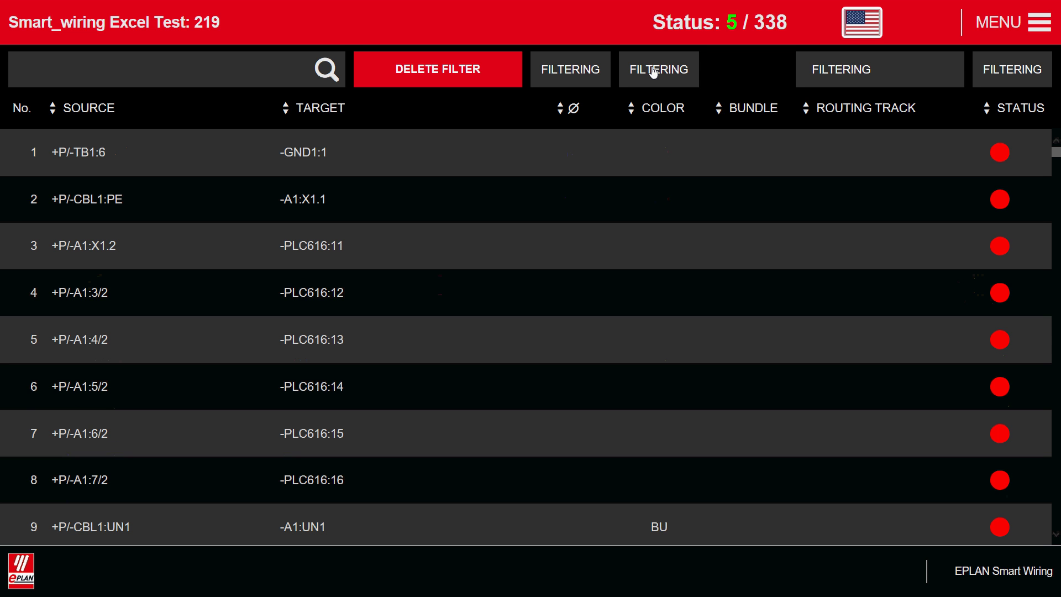
left_click(653, 71)
left_click(653, 70)
left_click(653, 71)
left_click(654, 132)
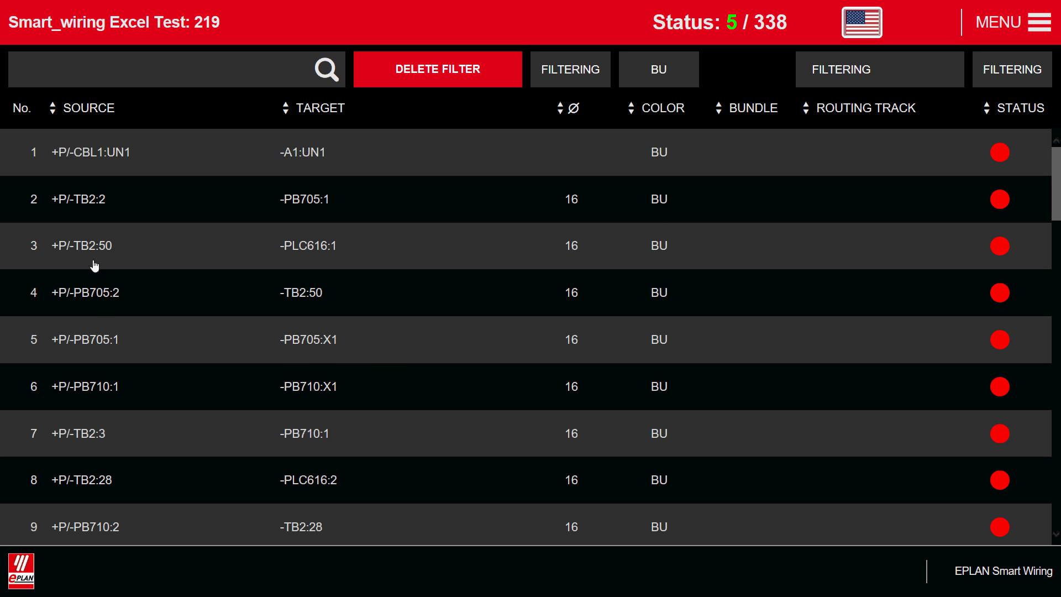
left_click(86, 201)
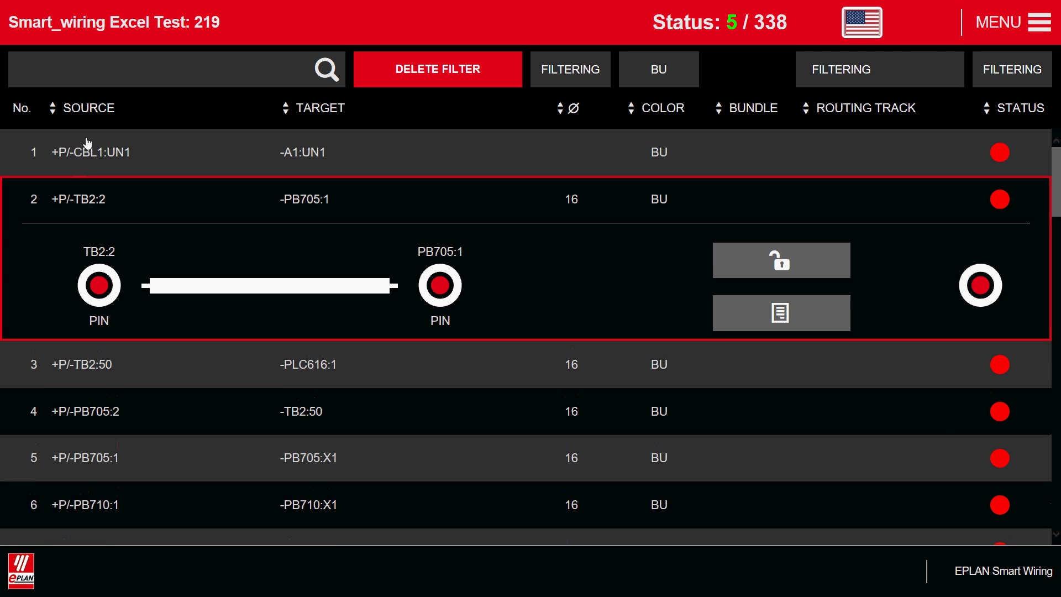
left_click(91, 115)
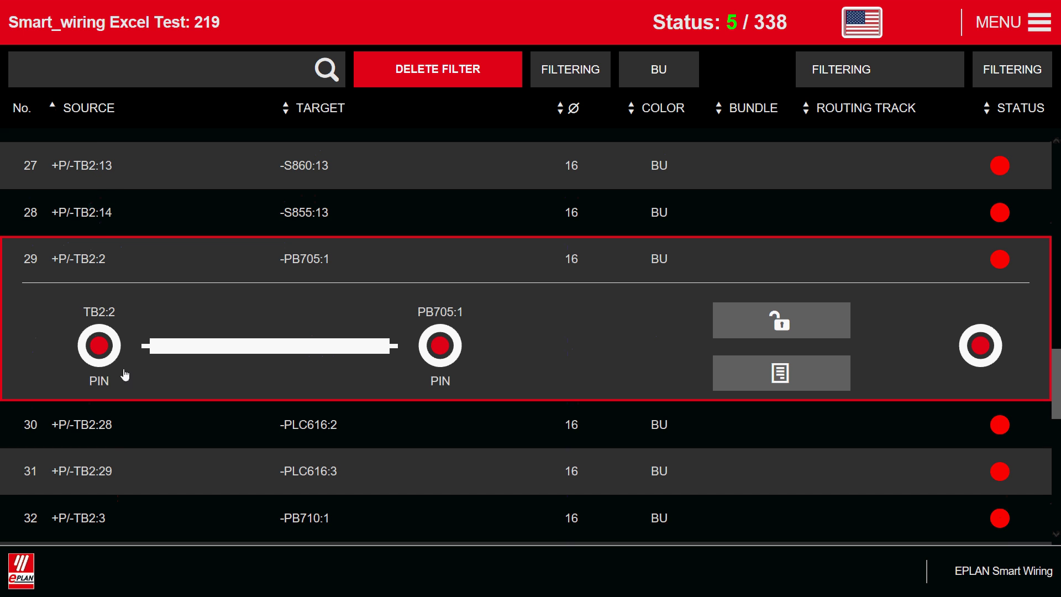
Mark the TB2:2, TB2:14 and TB2:13 ends connected and complete the S860:14 to PLC616.1:12 wire.
left_click(102, 345)
left_click(97, 227)
left_click(102, 346)
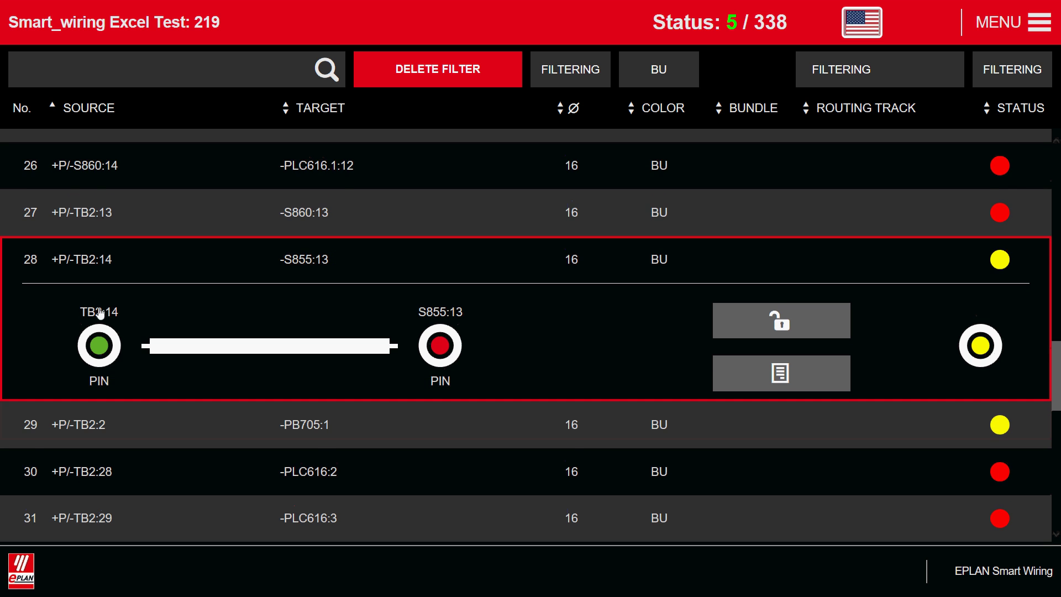
left_click(93, 218)
left_click(98, 346)
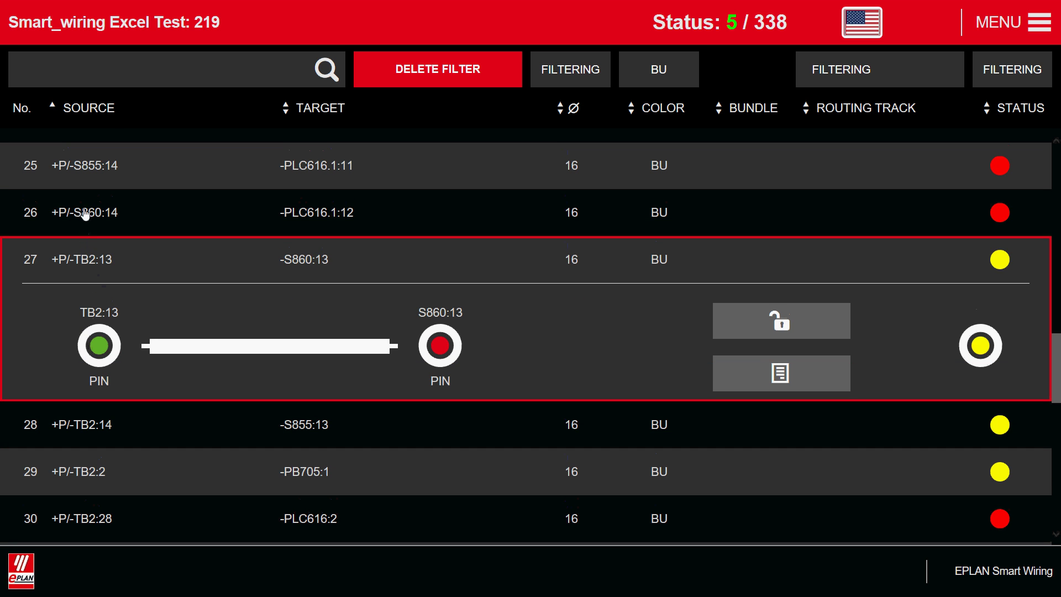
left_click(85, 216)
left_click(99, 345)
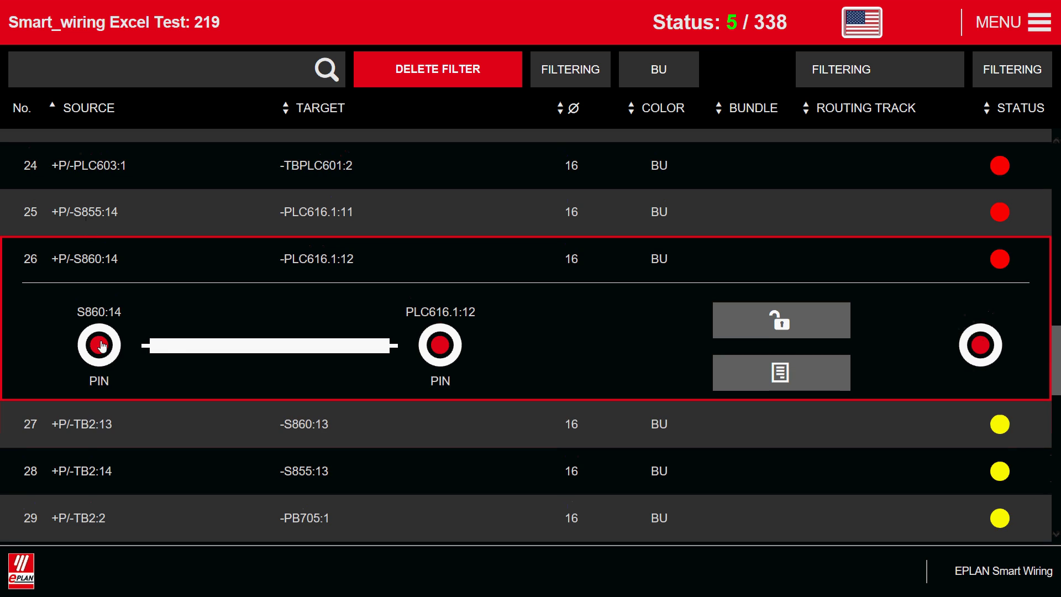
left_click(442, 346)
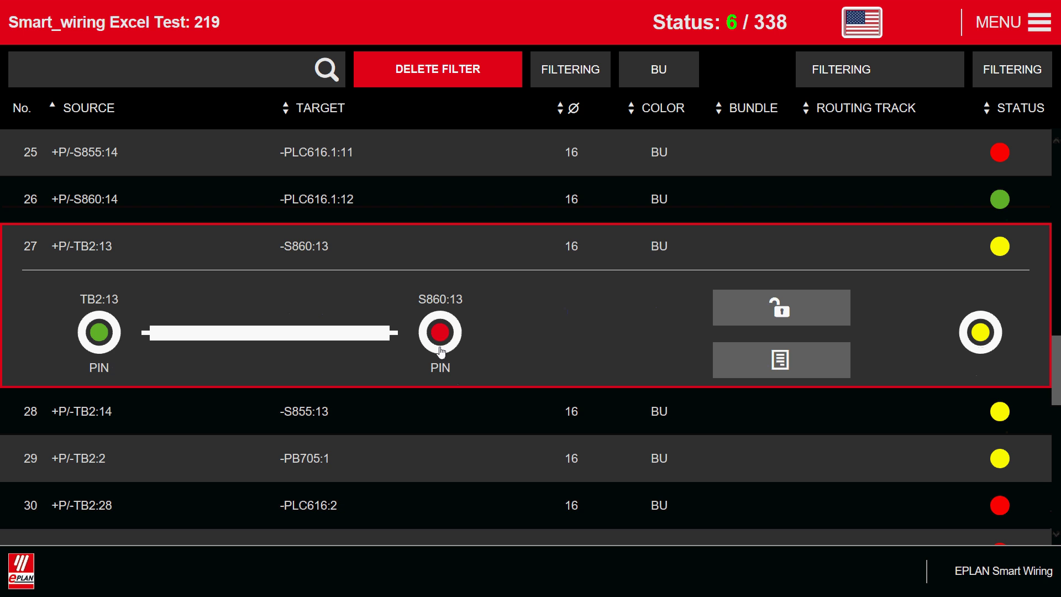
Back in EPLAN P8, delete breakers -CB219 and -CB232 with their wiring.
key("alt+Tab")
key("alt+Tab")
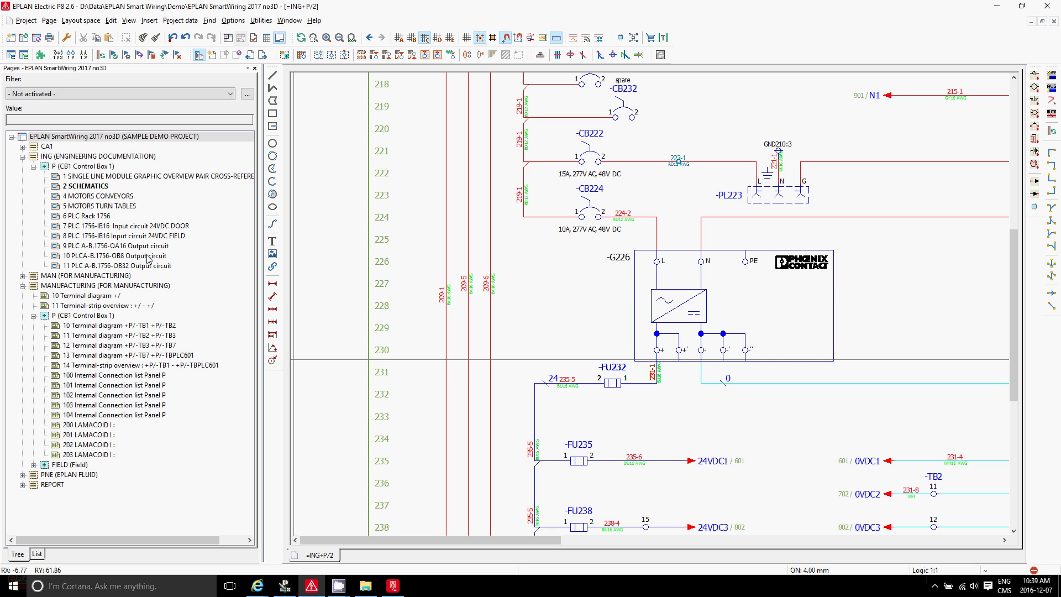
scroll(619, 166, "down", 2)
scroll(619, 166, "up", 2)
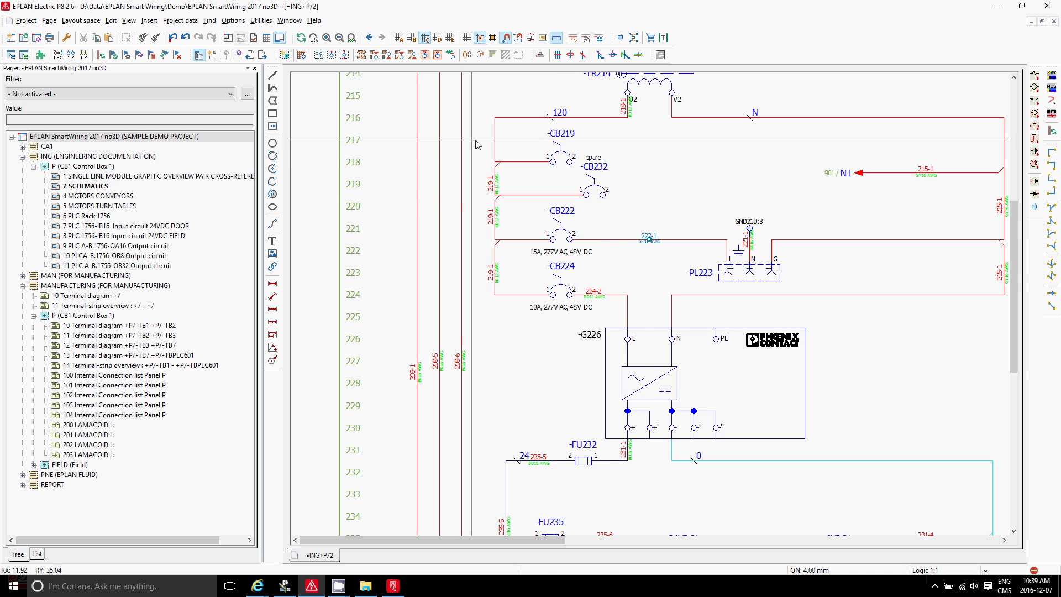
left_click_drag(481, 138, 634, 209)
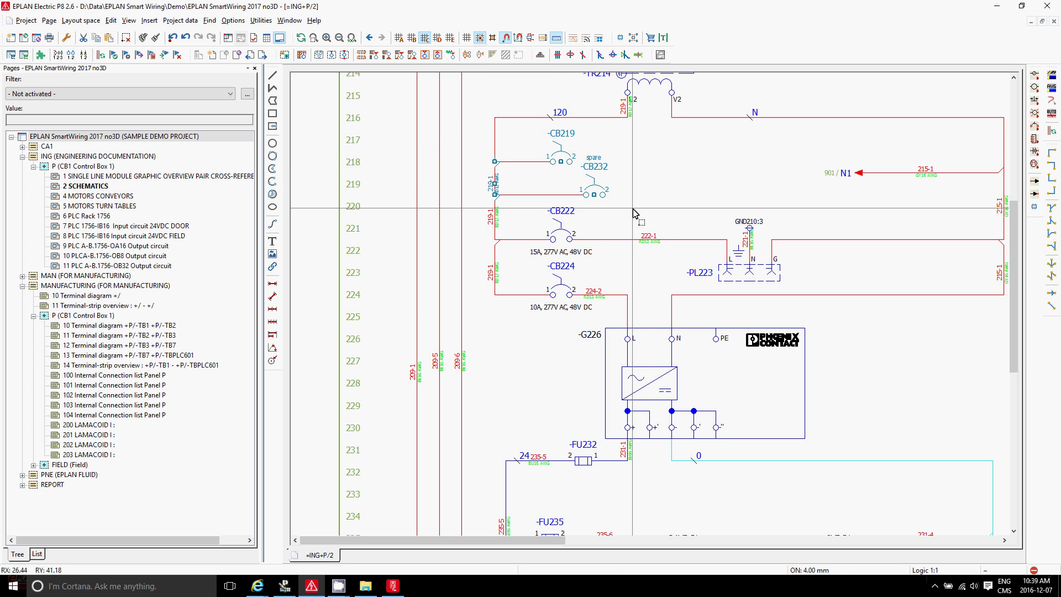
left_click(127, 37)
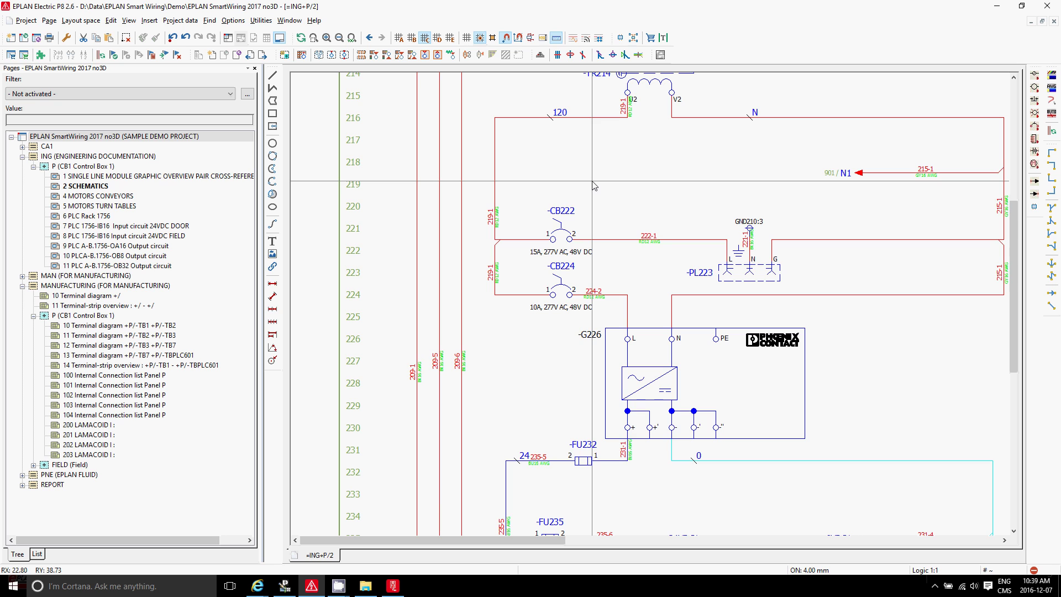
Insert a T-node at the CB222 wire corner with 1st target below, 2nd target right.
left_click(499, 242)
left_click(506, 270)
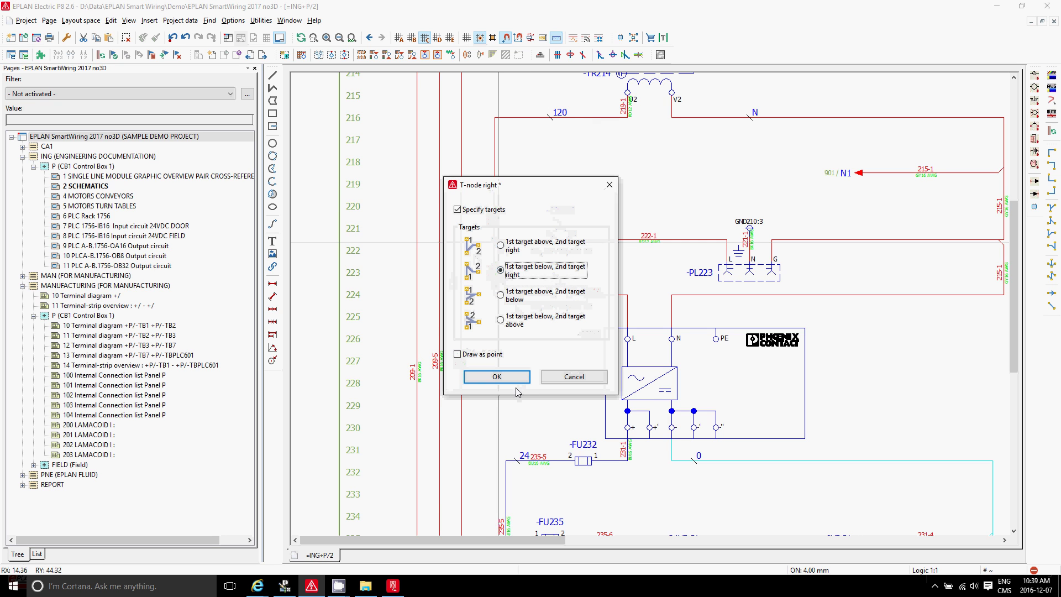
key("Return")
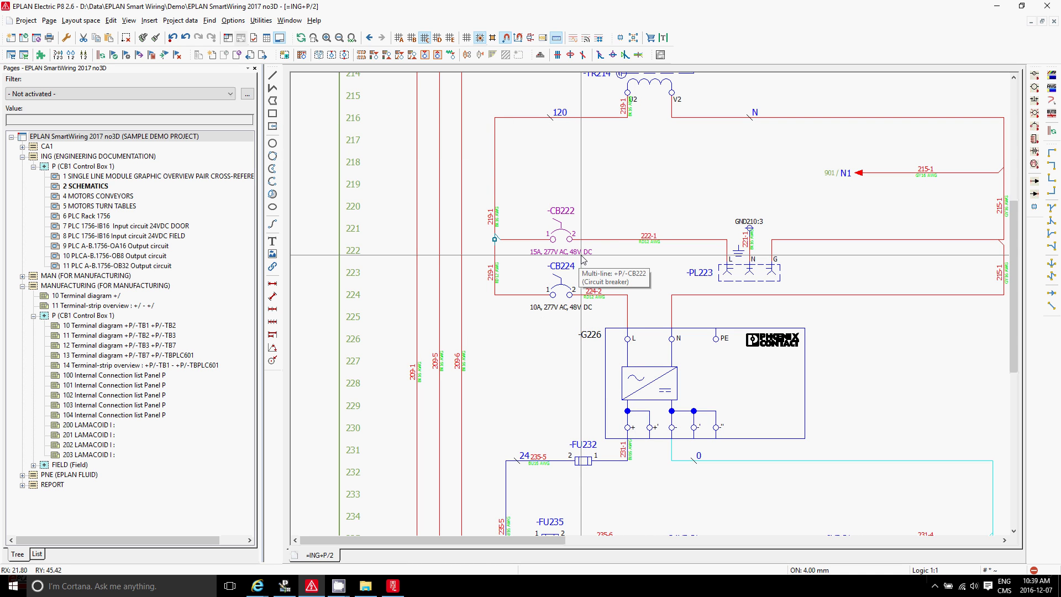
Open page 11 PLC A-B.1756-OB32 Output circuit after viewing page 10 at whole-page zoom.
left_click(143, 258)
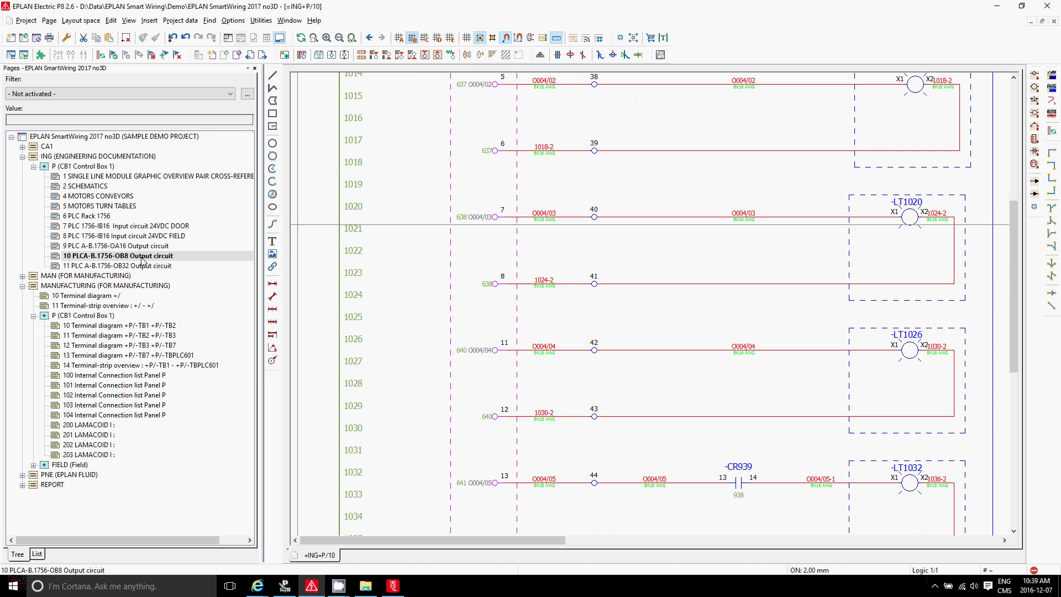
left_click(352, 37)
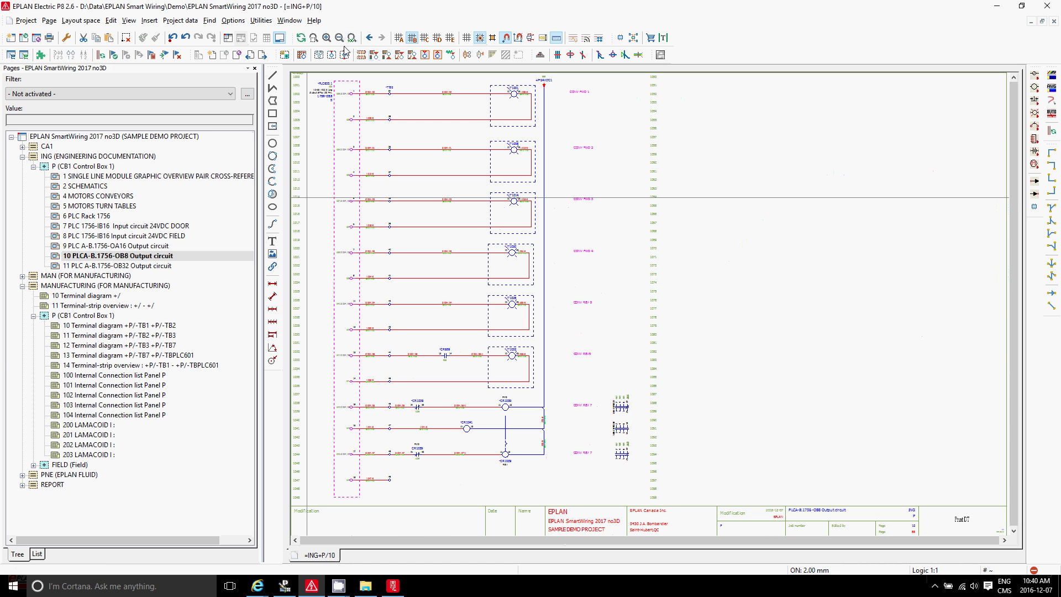
left_click(147, 269)
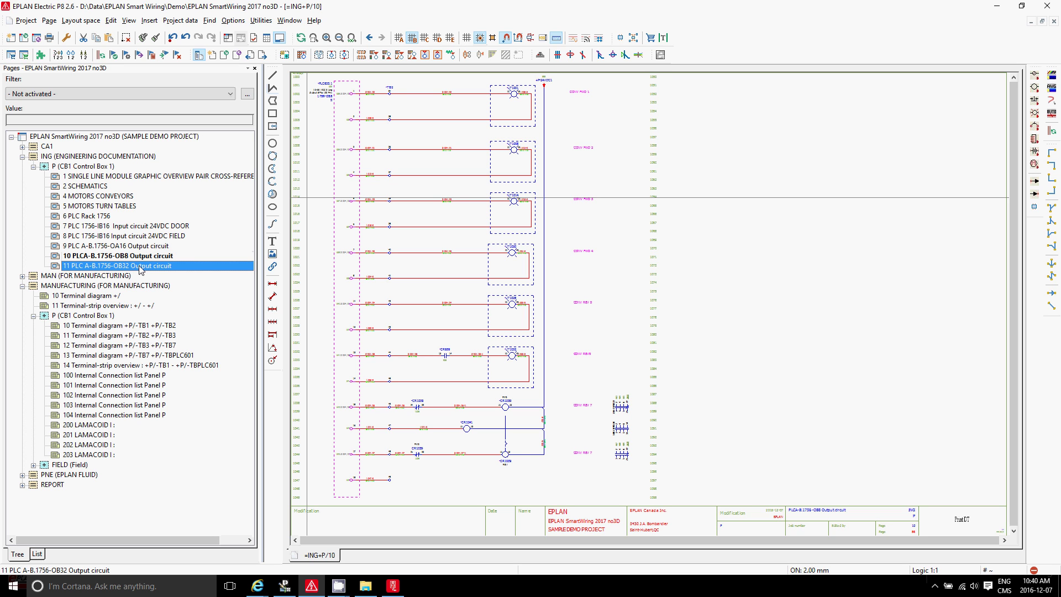
double_click(138, 268)
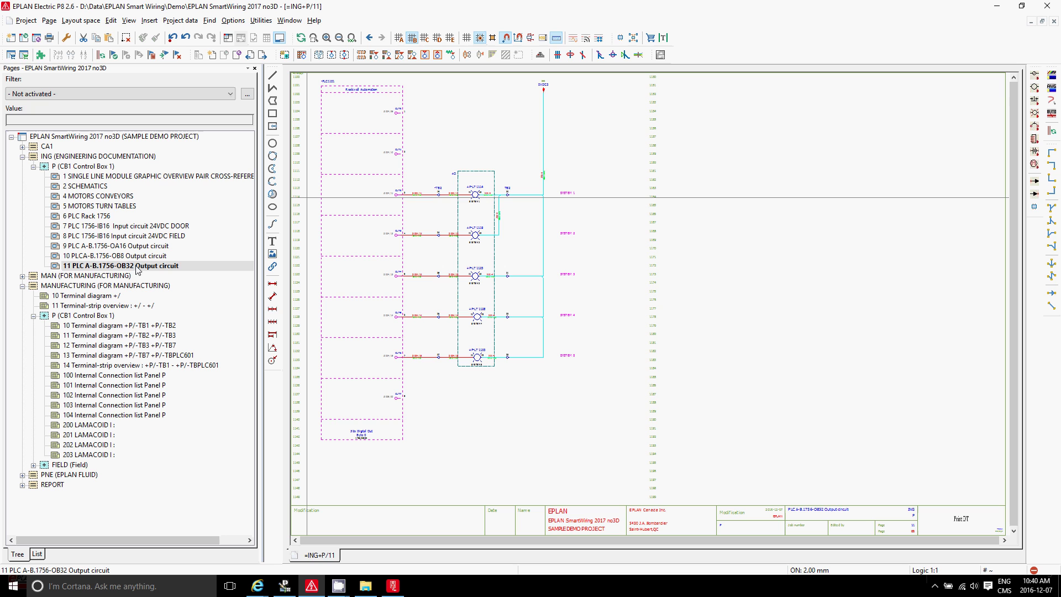
Move the SYSTEM 5 lamp circuit row down from OUT-6 to the OUT-7 line.
scroll(445, 149, "up", 5)
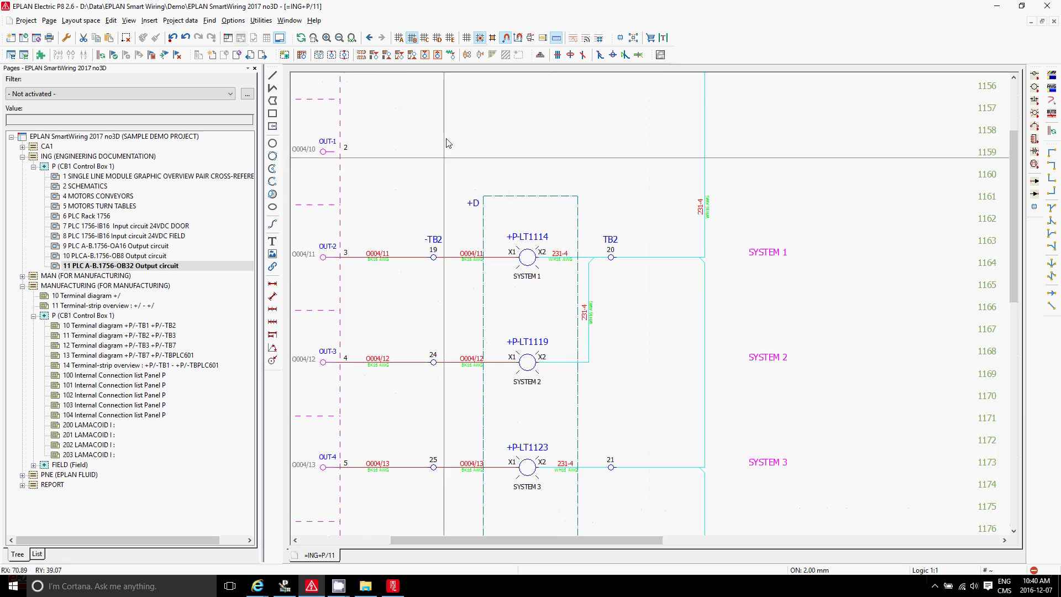
scroll(448, 143, "down", 3)
scroll(450, 359, "up", 3)
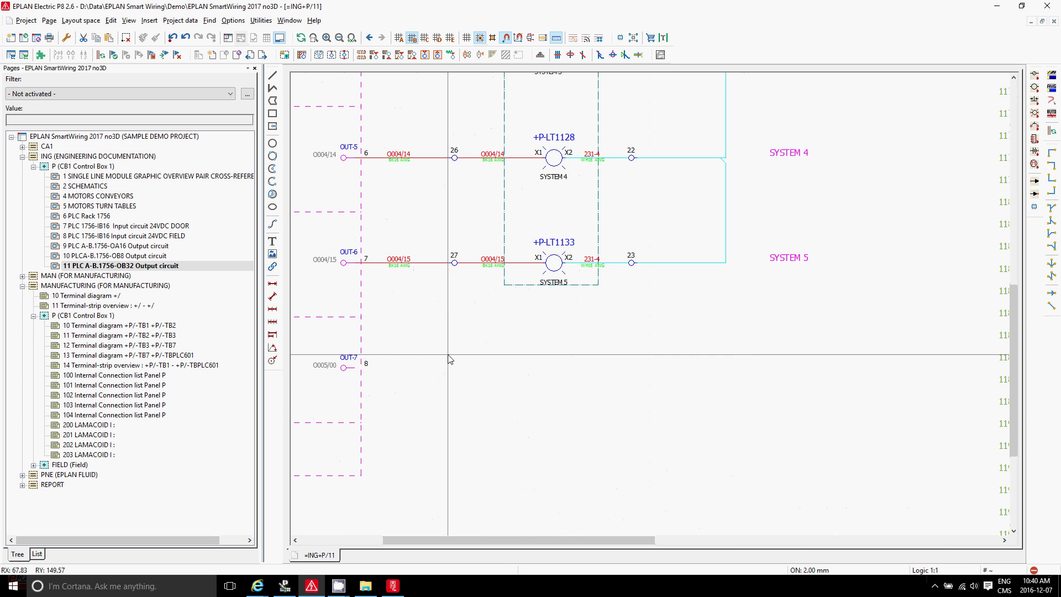
left_click_drag(377, 232, 814, 302)
left_click_drag(805, 258, 808, 364)
left_click(806, 365)
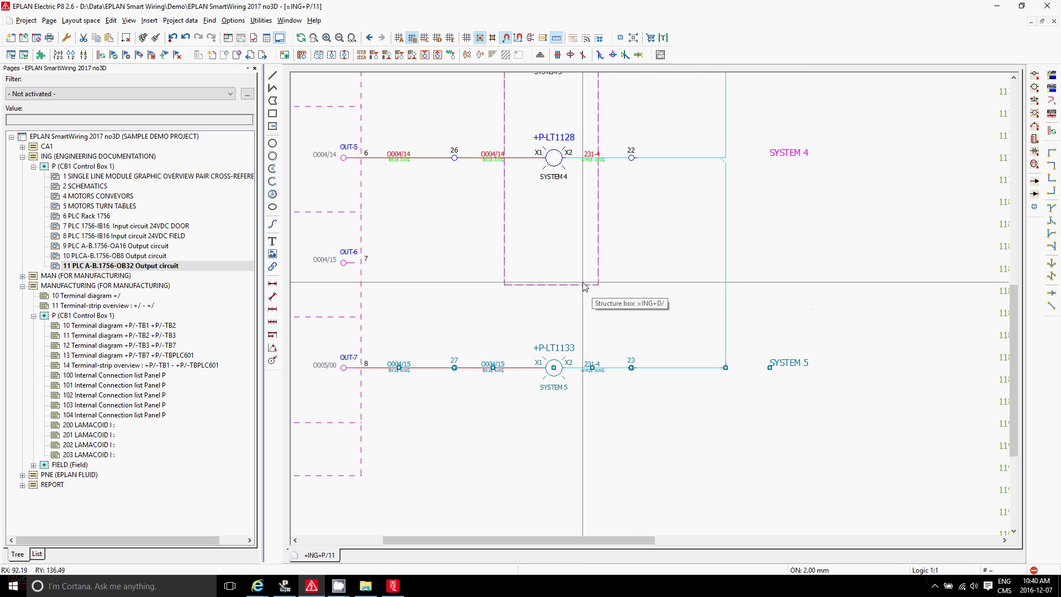
Lengthen the +D structure box around SYSTEM 5 and select the SYSTEM 4 row.
left_click_drag(551, 284, 551, 413)
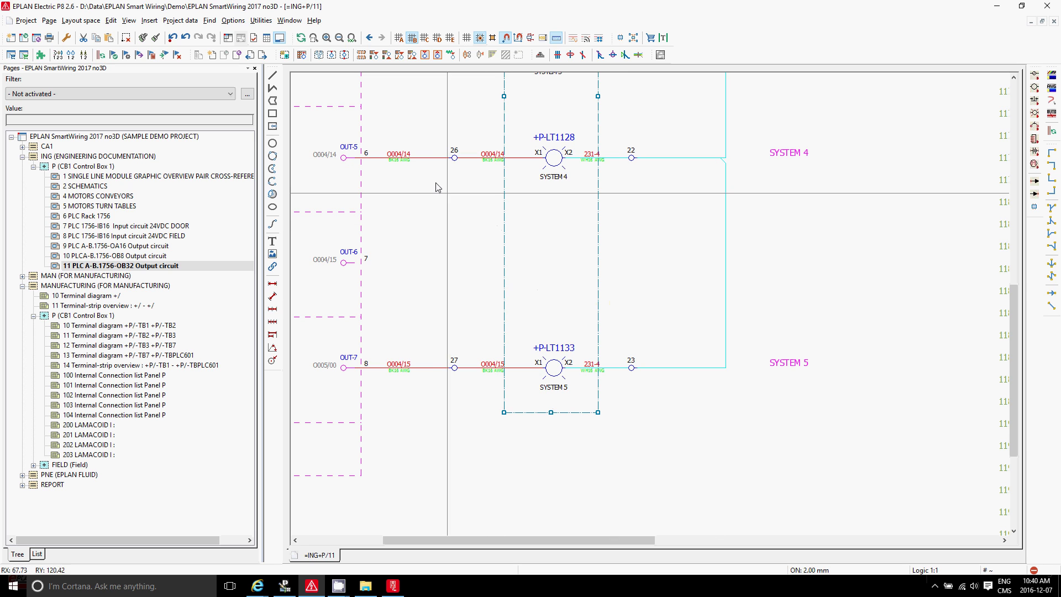
left_click_drag(378, 117, 728, 187)
left_click(728, 187)
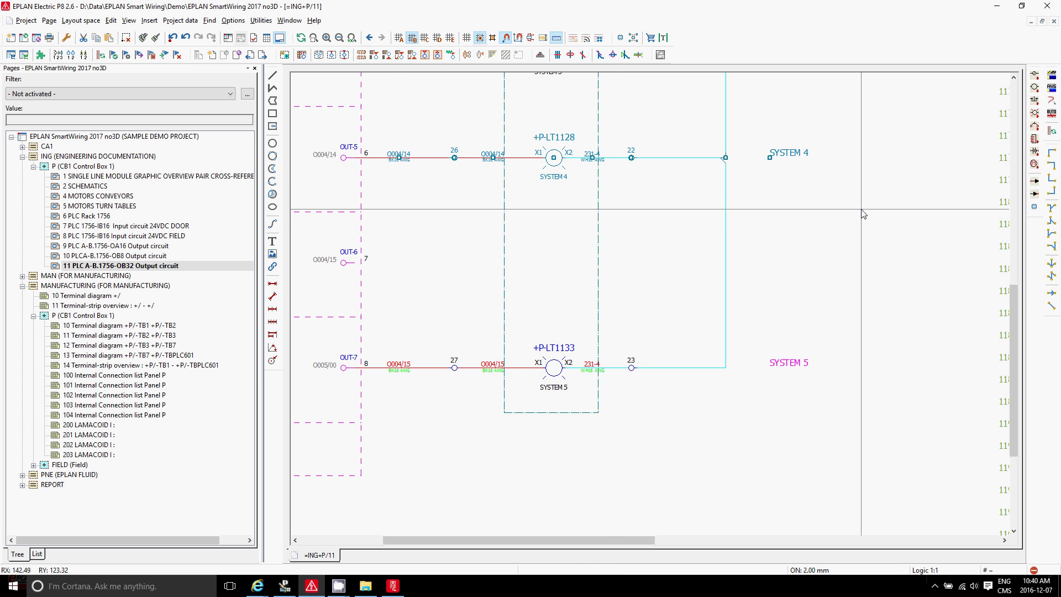
Cut the SYSTEM 4 row and paste it back on OUT-5, keeping its existing numbering.
key("ctrl+x")
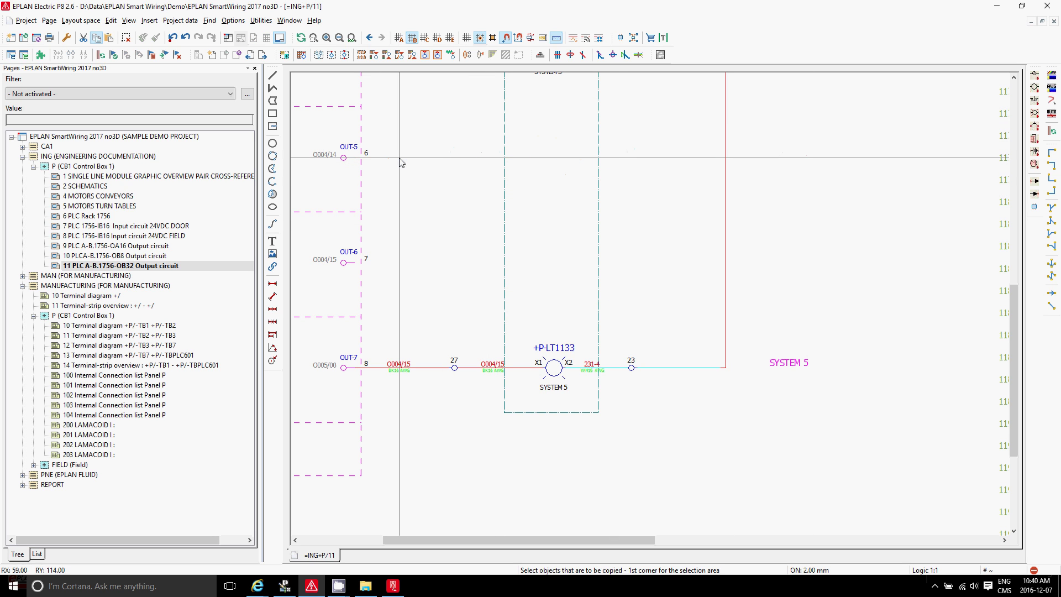
key("ctrl+v")
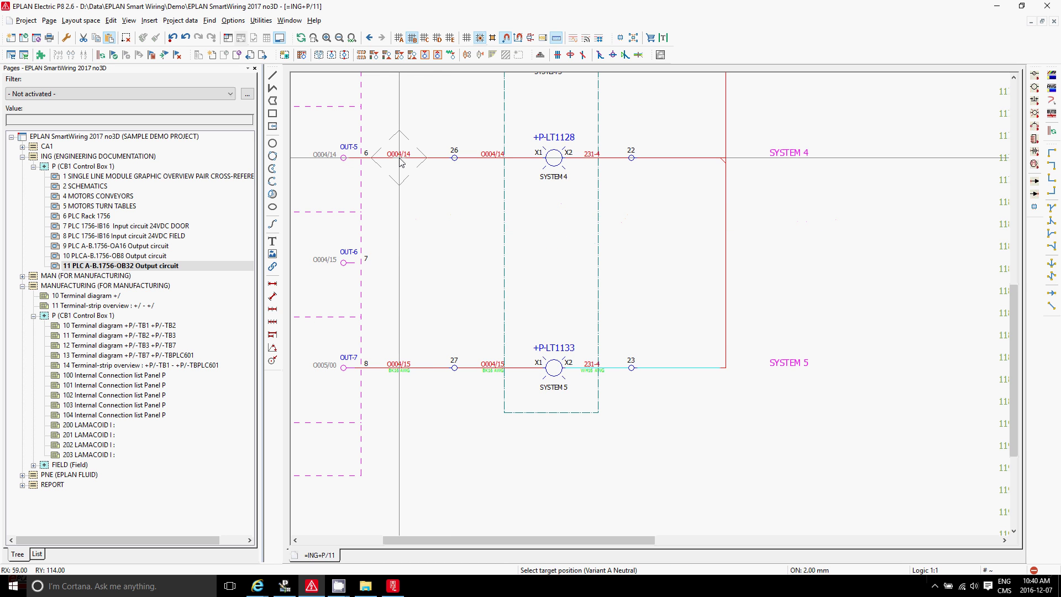
left_click(399, 158)
left_click(499, 231)
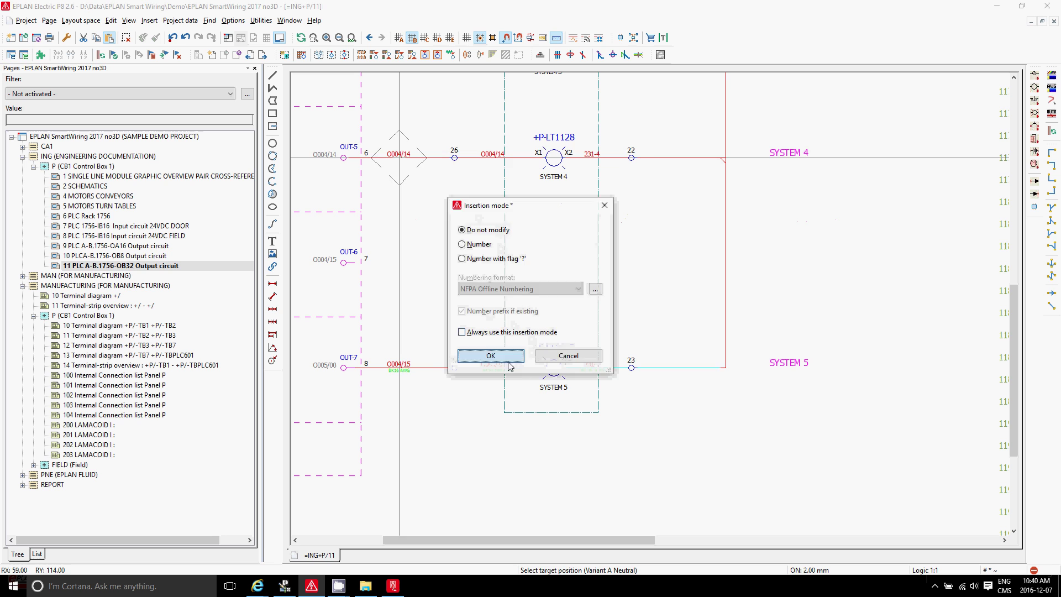
left_click(491, 355)
Paste a renumbered copy of the SYSTEM 4 row onto OUT-6 as +P-LT1133.1.
key("ctrl+v")
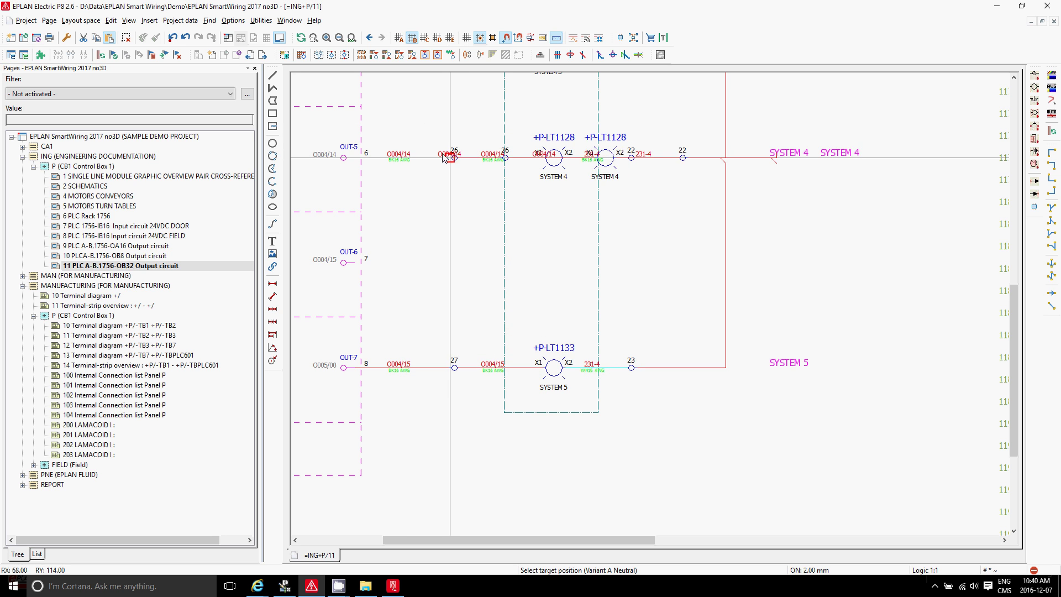
left_click(399, 262)
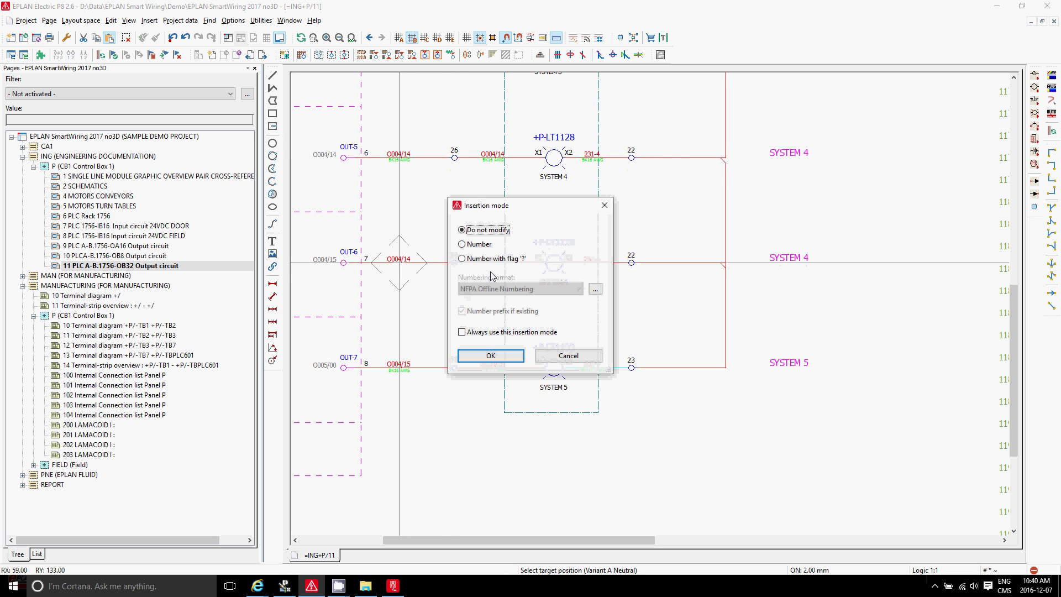
left_click(491, 244)
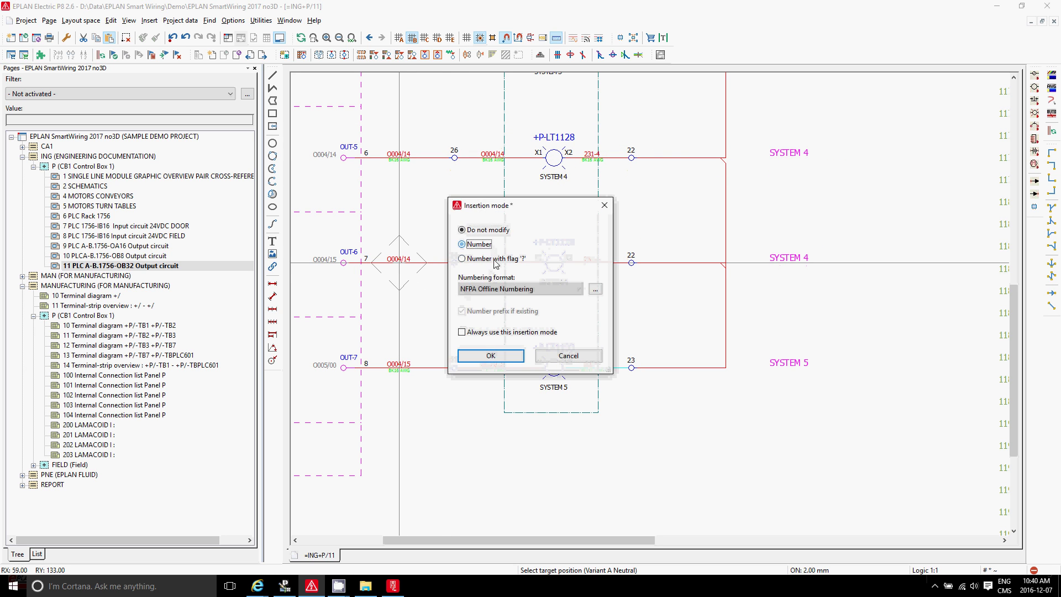
left_click(504, 361)
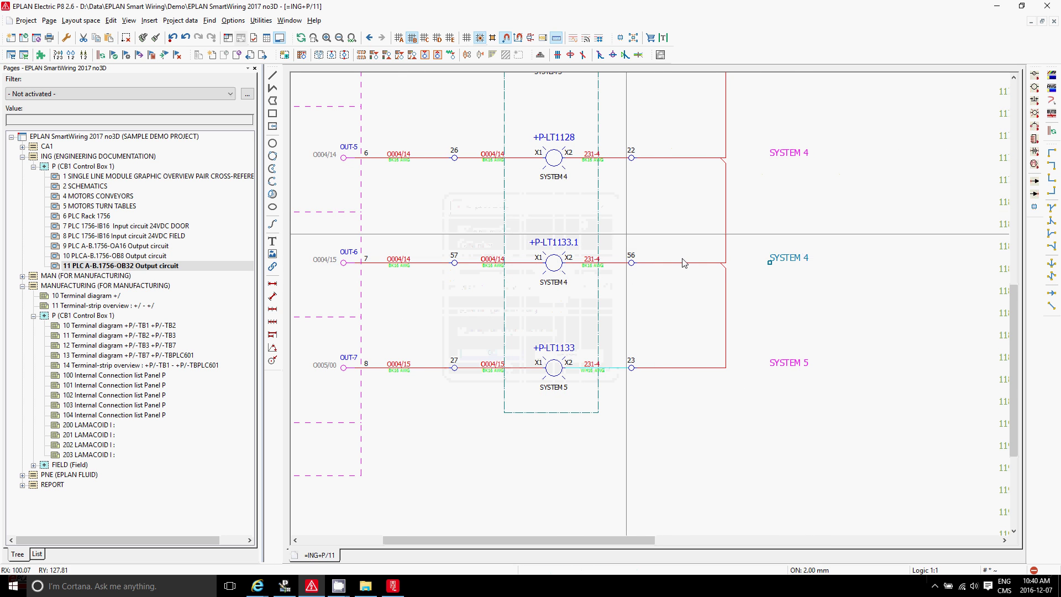
Relabel the copied circuit's path function text from SYSTEM 4 to SYSTEM 4b.
double_click(784, 258)
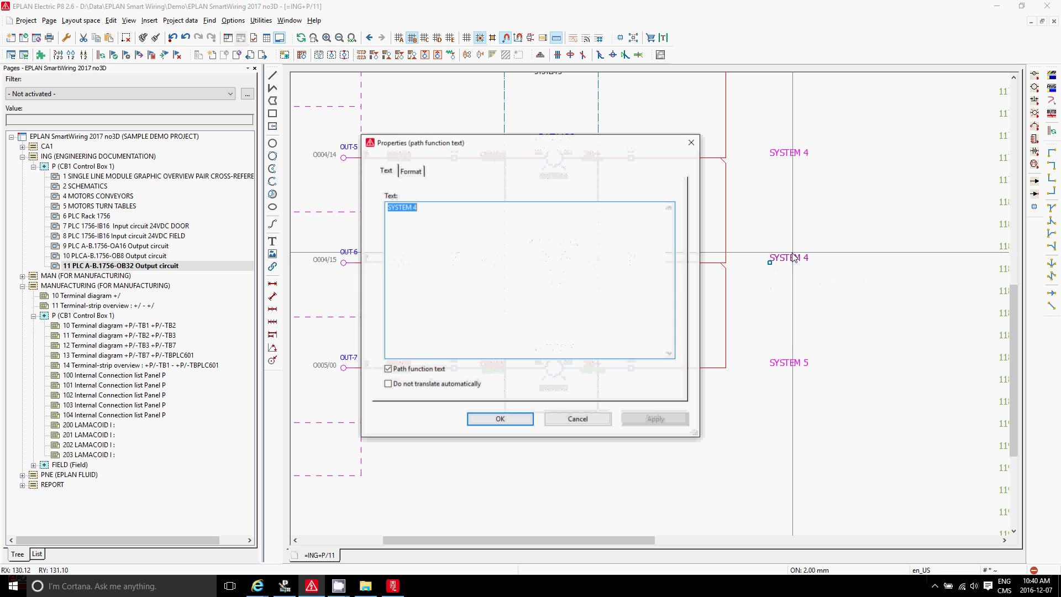
left_click(499, 208)
type("b")
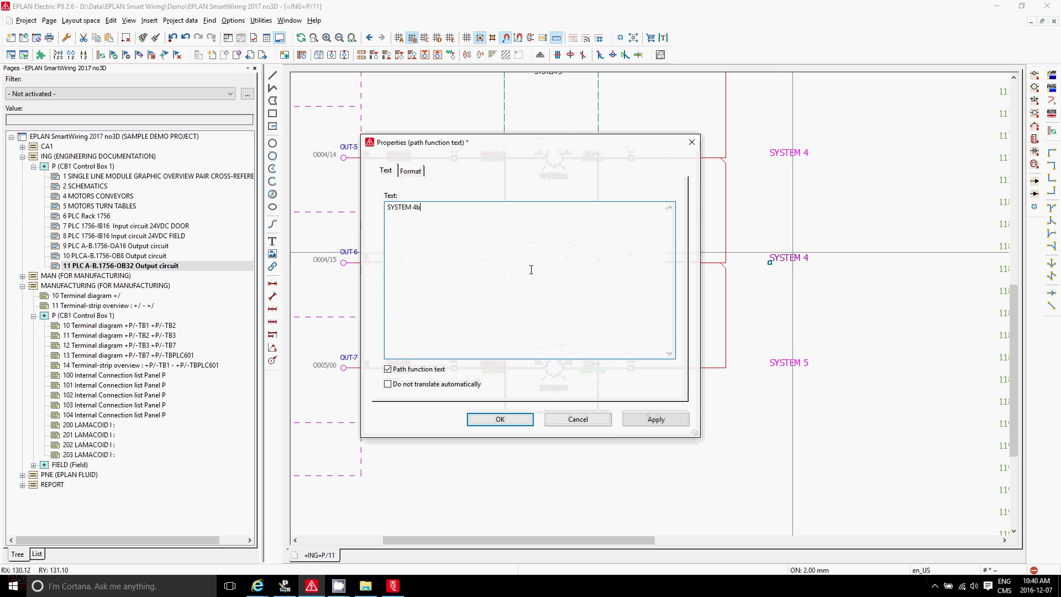
left_click(482, 419)
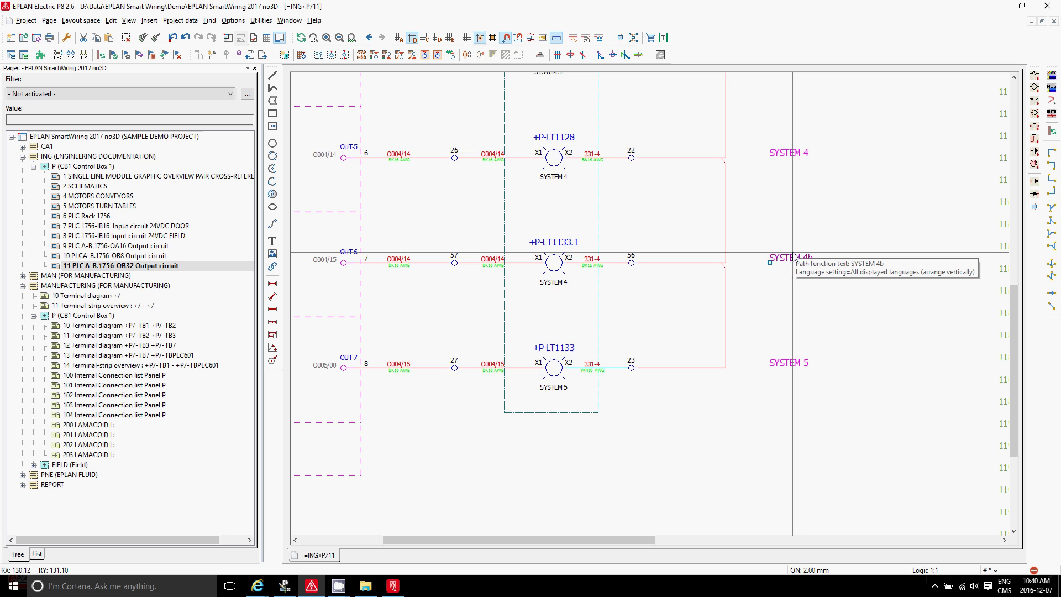
Open 4 MOTORS CONVEYORS and inspect drives -M403, -M413 and the boxed spare -CR909 contactor.
left_click(352, 38)
left_click(84, 196)
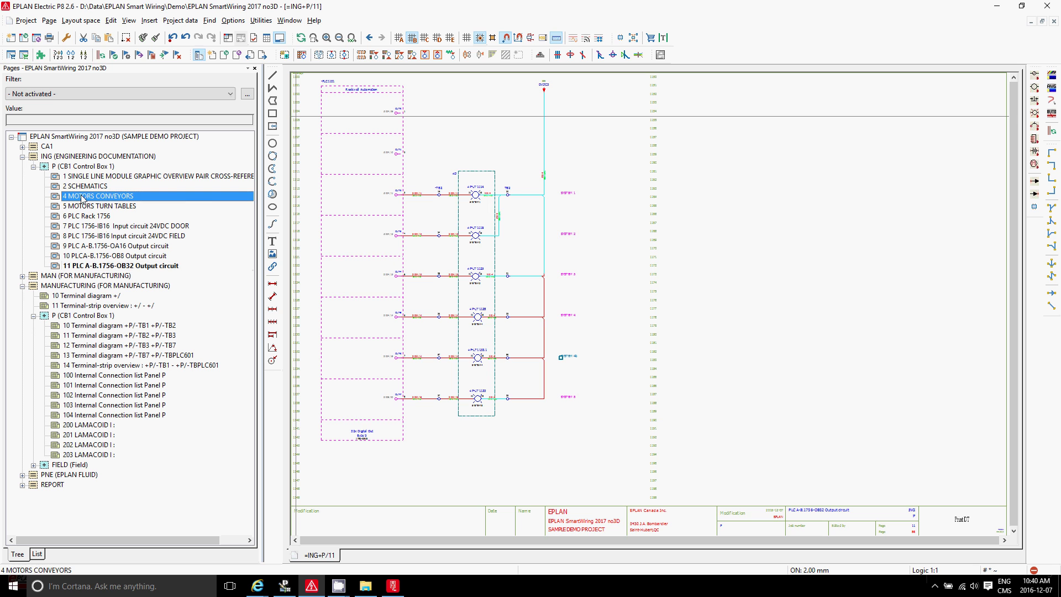
double_click(86, 195)
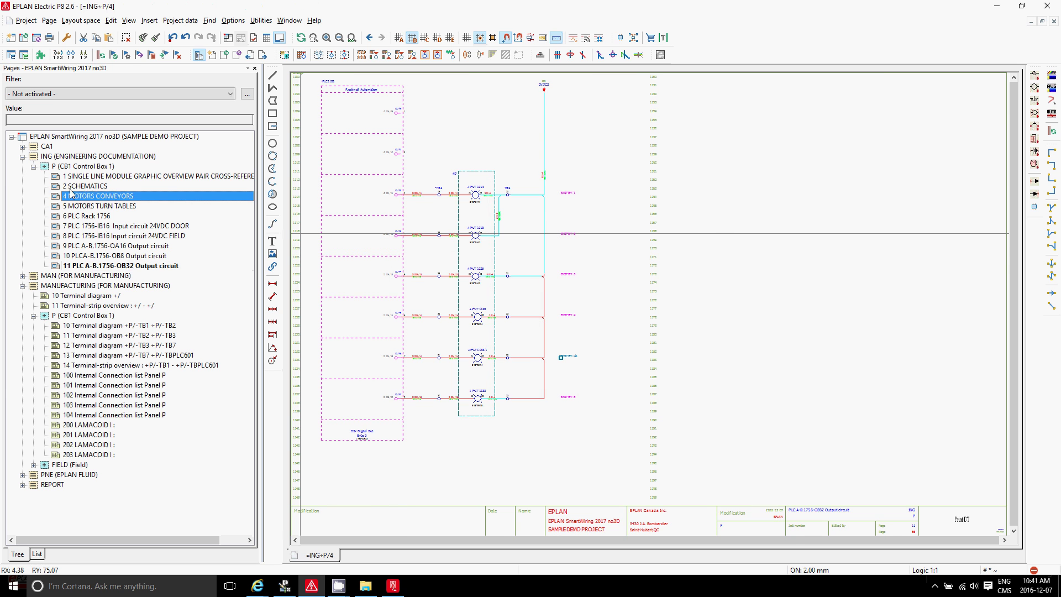
scroll(324, 89, "up", 3)
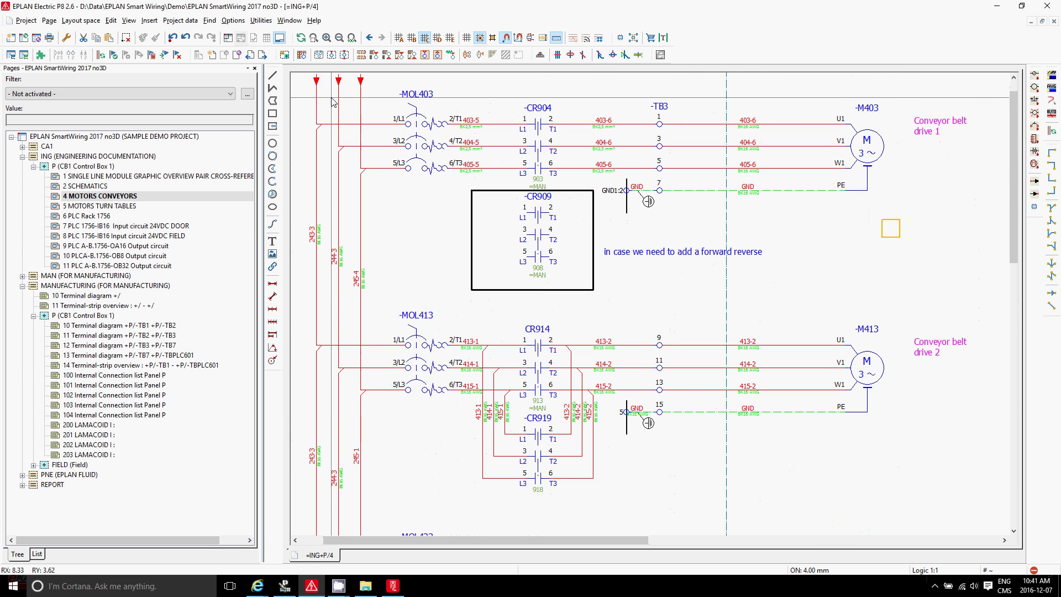
left_click(556, 290)
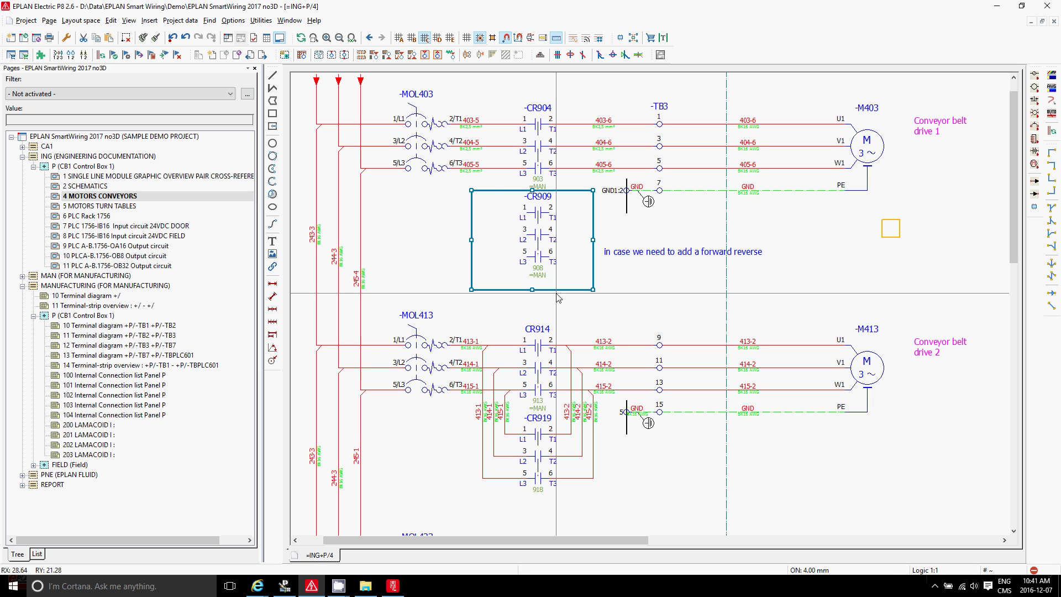
left_click(352, 38)
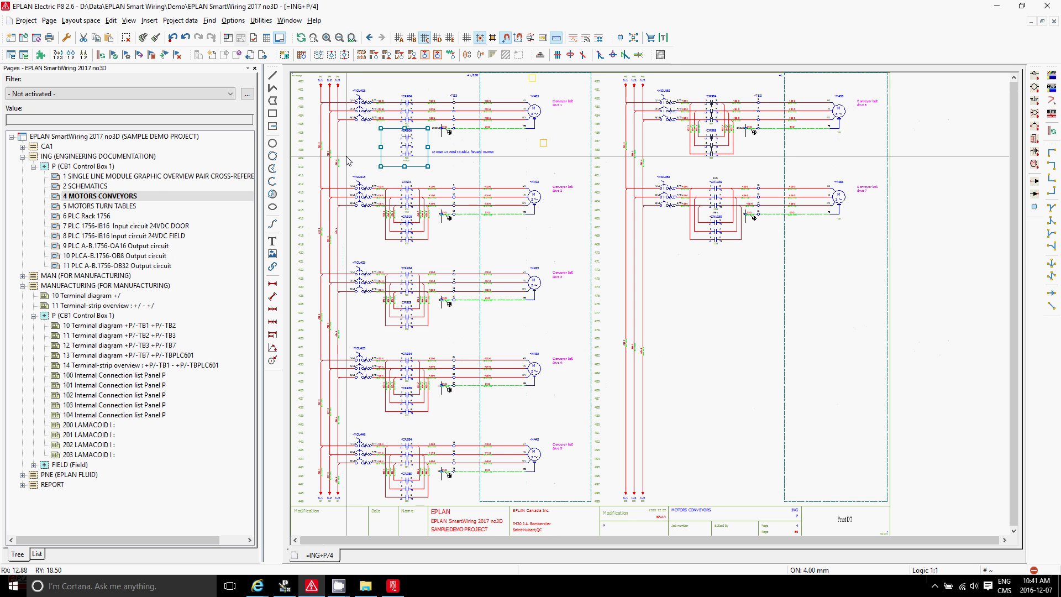
left_click(117, 137)
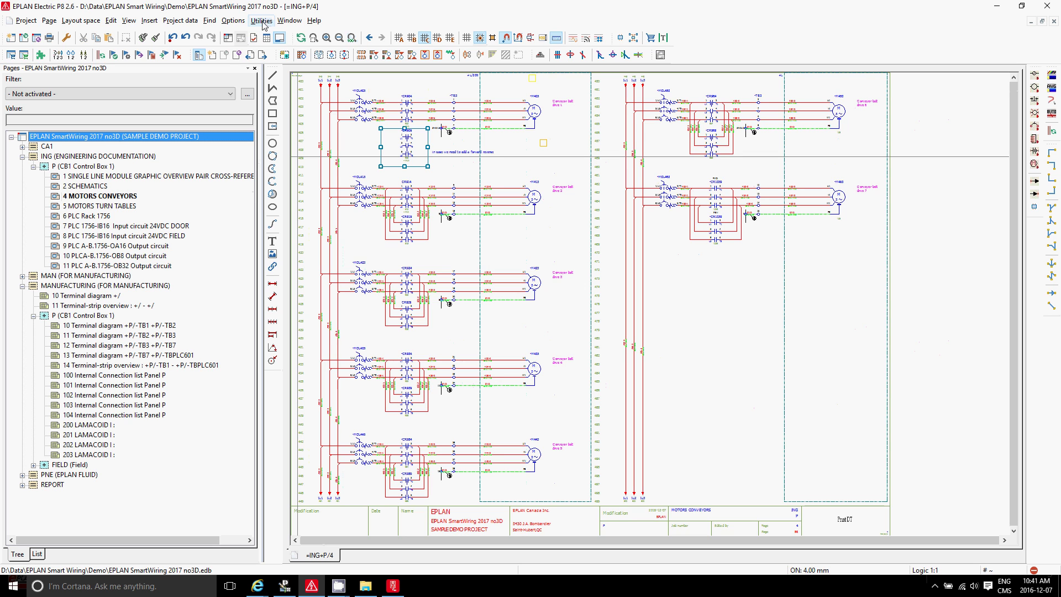
Open the 100 Internal Connection list Panel P page and the Manufacturing data Export/Labeling settings.
left_click(148, 376)
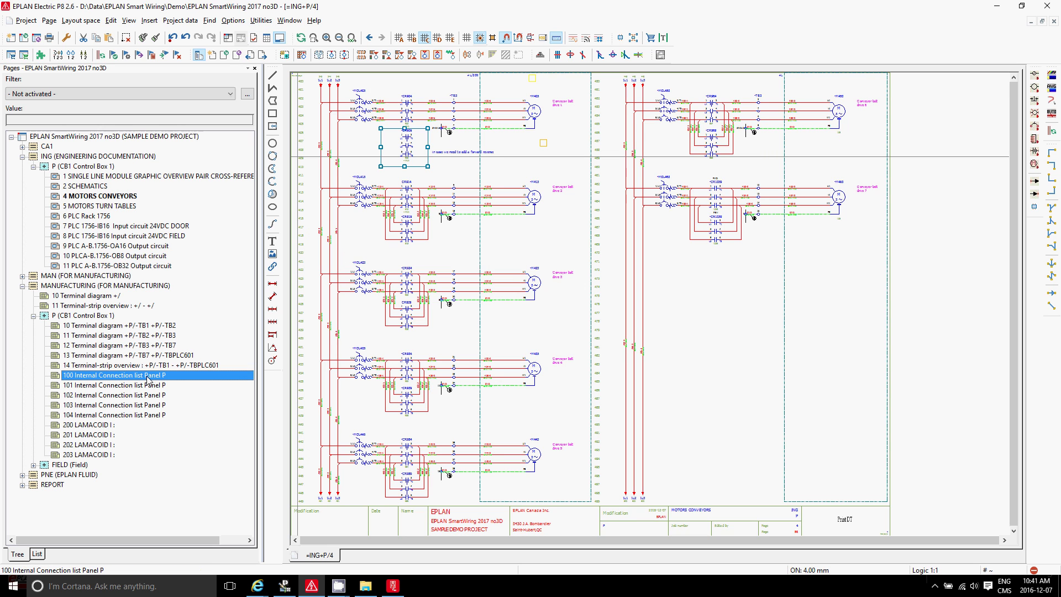
double_click(148, 377)
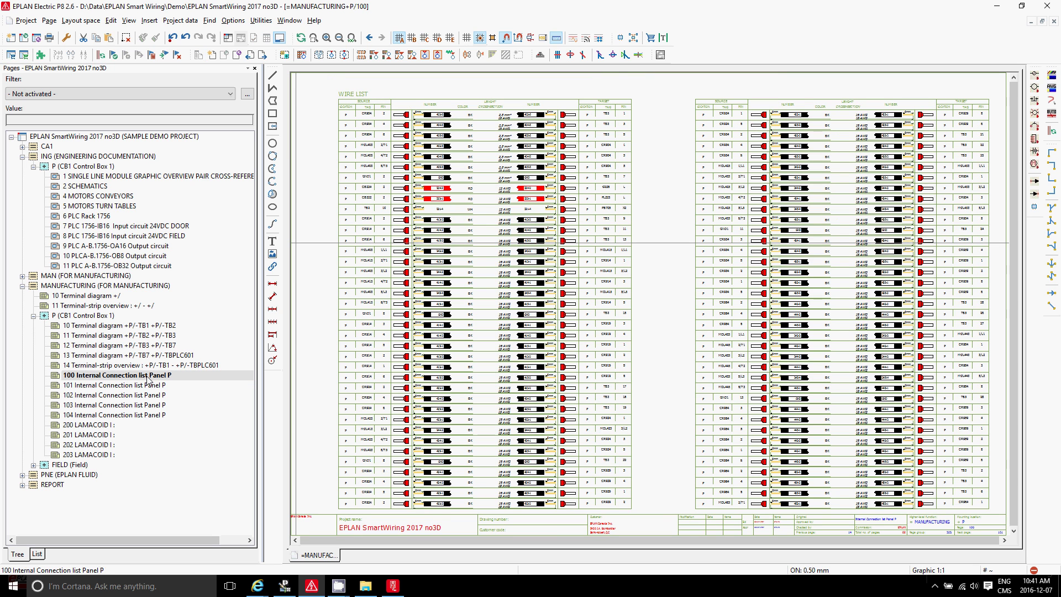
left_click(168, 138)
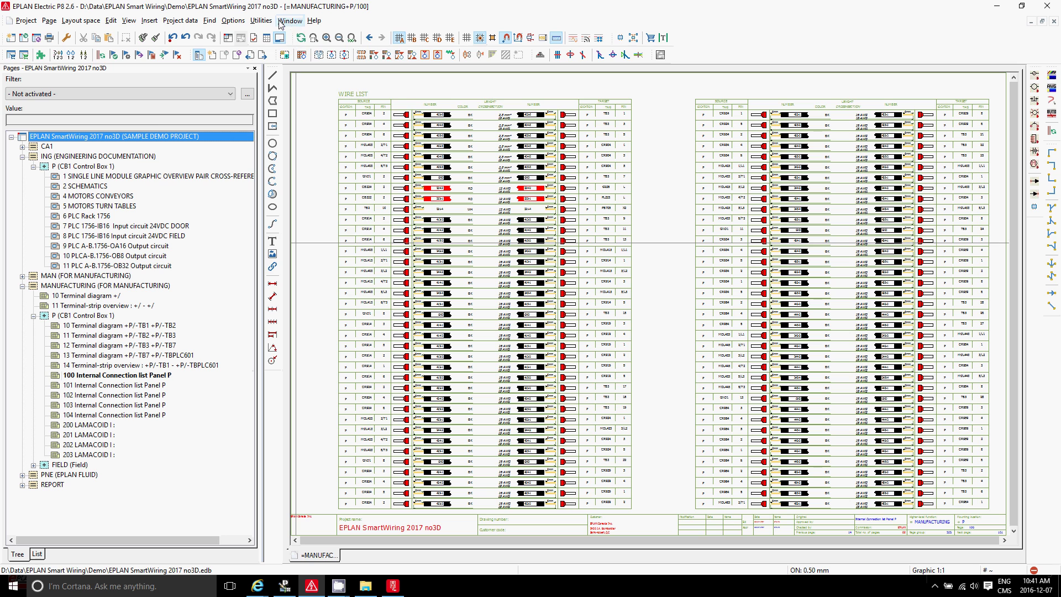
left_click(261, 21)
mouse_move(288, 48)
left_click(443, 49)
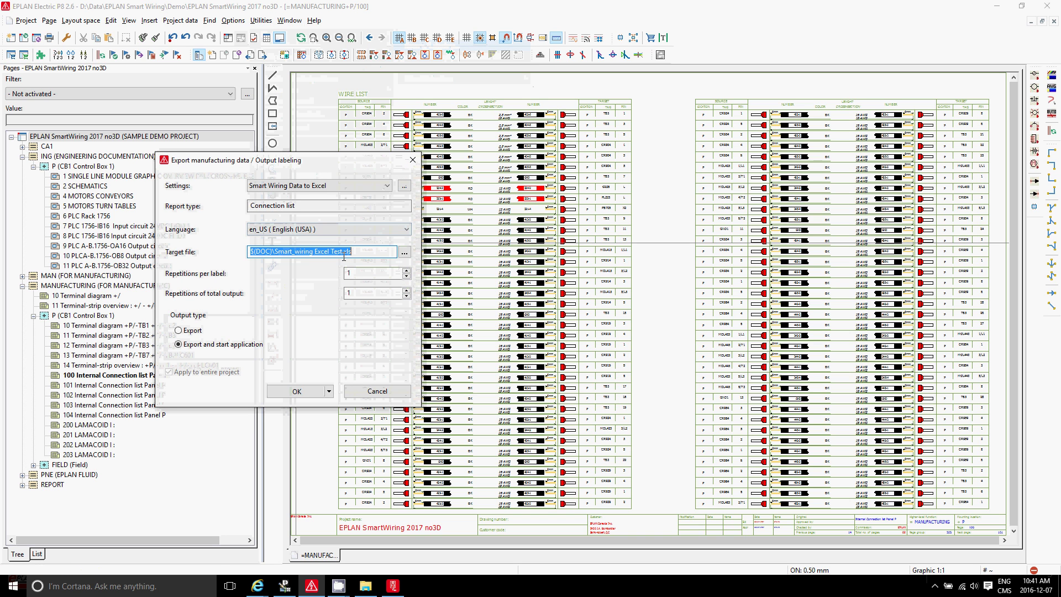
Export with 'Smart Wiring Data to Excel', overwriting Smart_wiring Excel Test.xls, then close Excel.
left_click(296, 392)
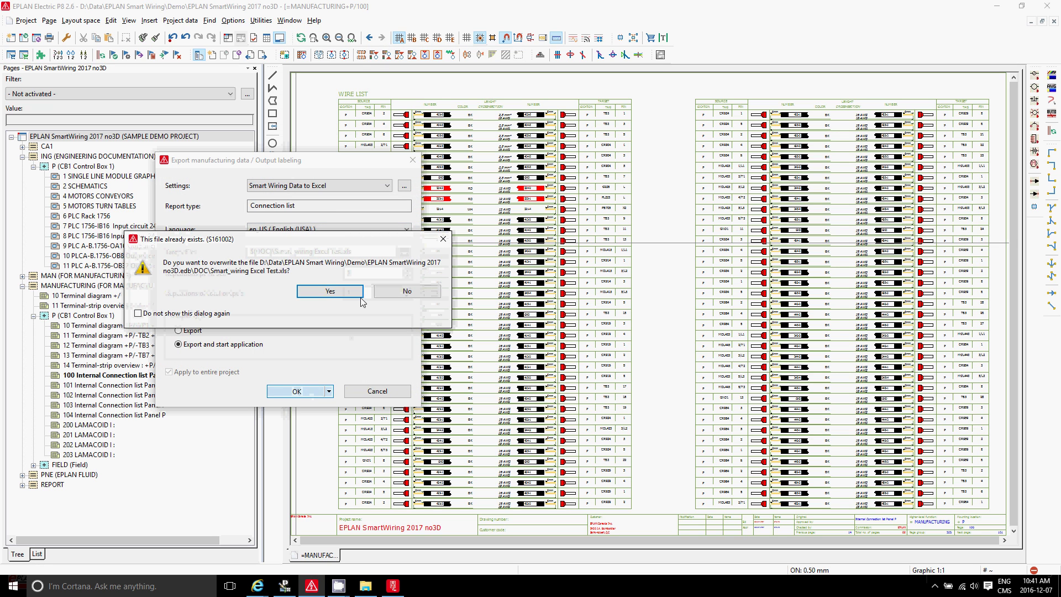
left_click(342, 292)
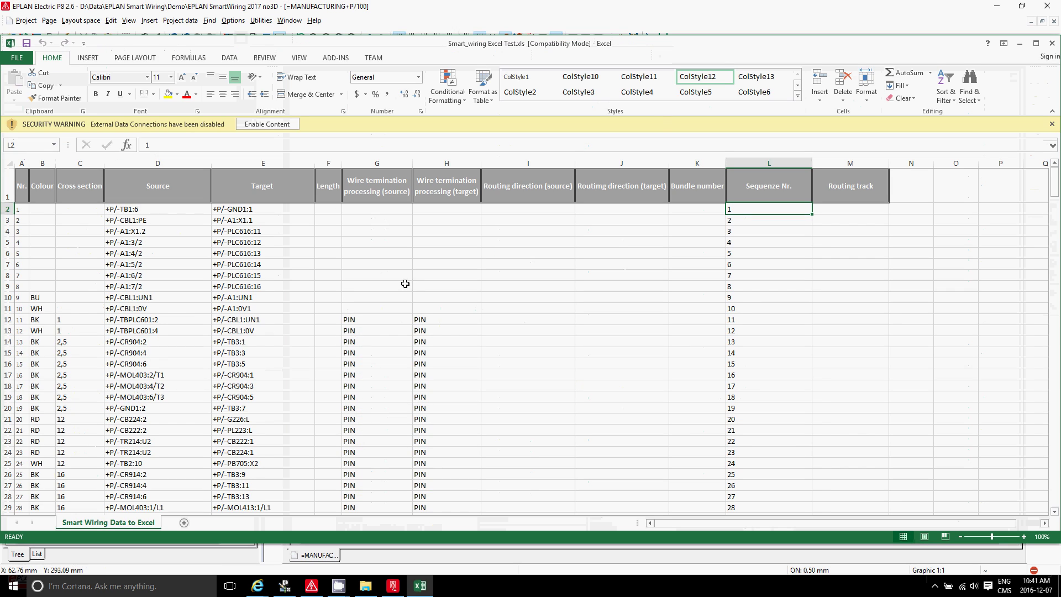
left_click(1052, 44)
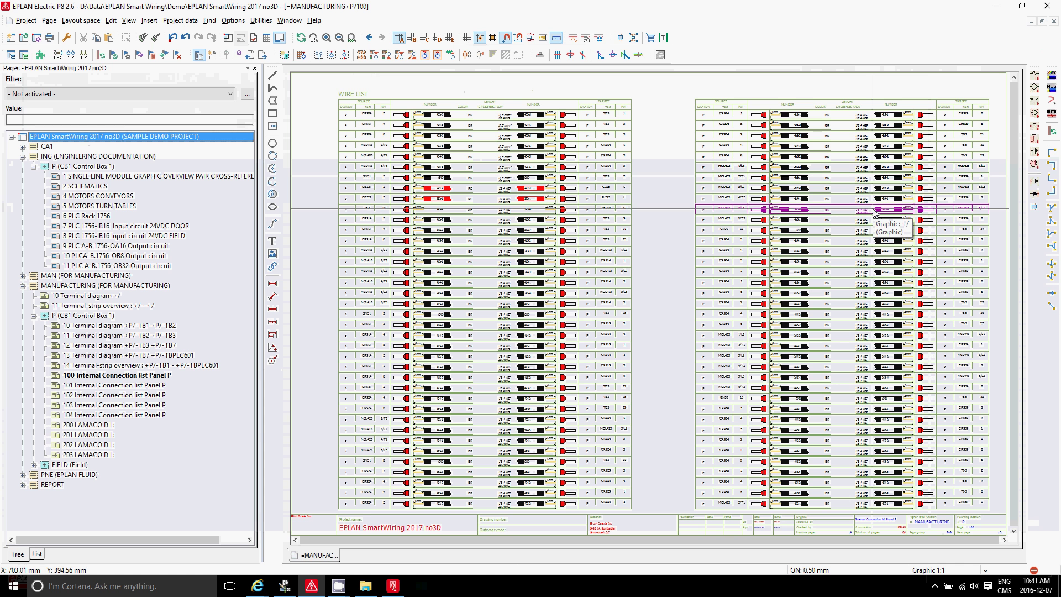
key("alt+Tab")
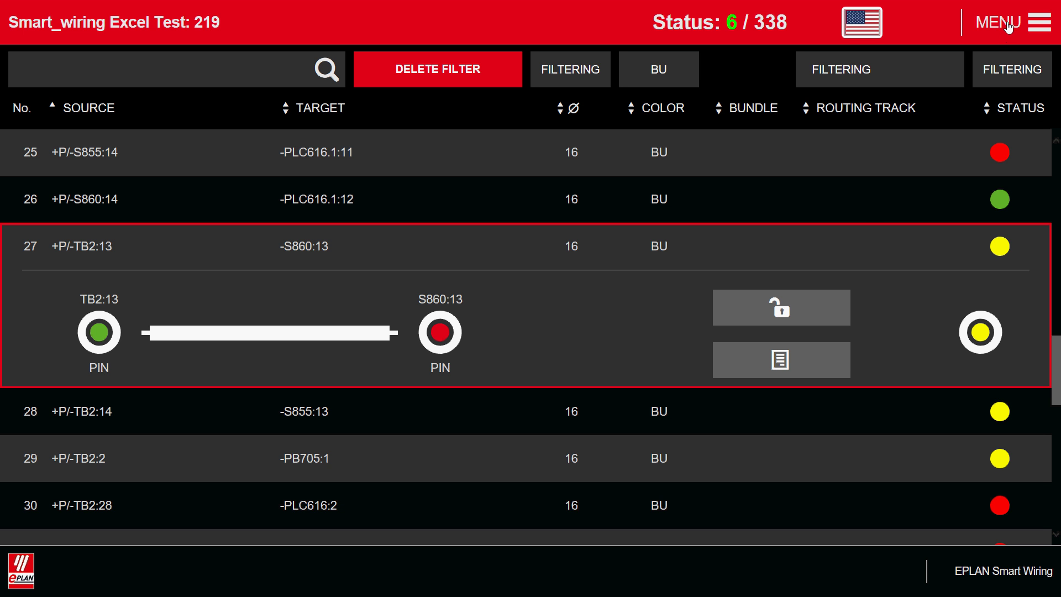
Update the project from Smart_wiring Excel Test.xls and scroll to removed wires 5–8, 16 and 24.
left_click(1008, 28)
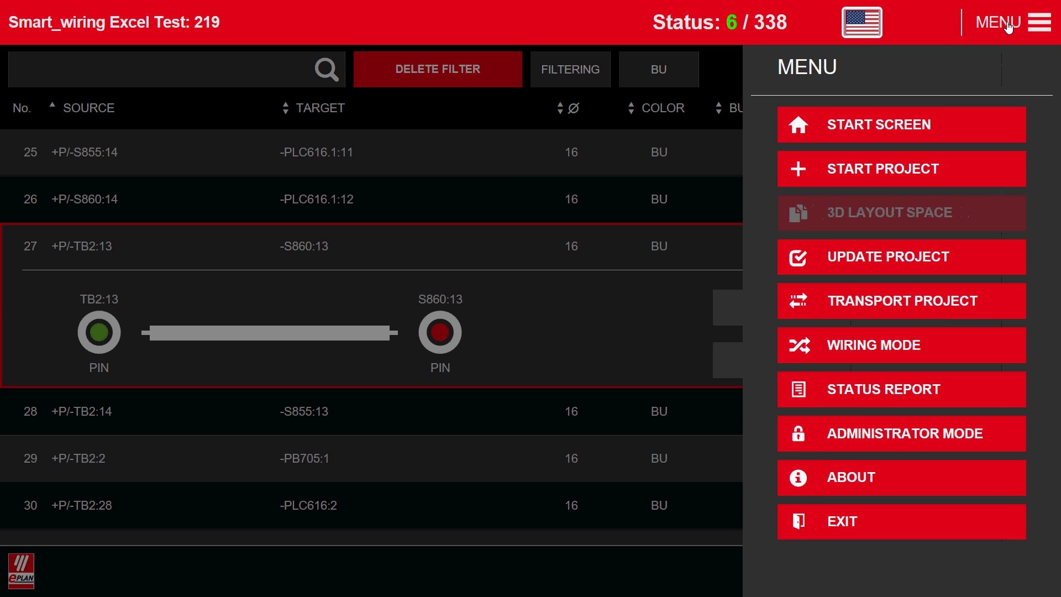
left_click(928, 260)
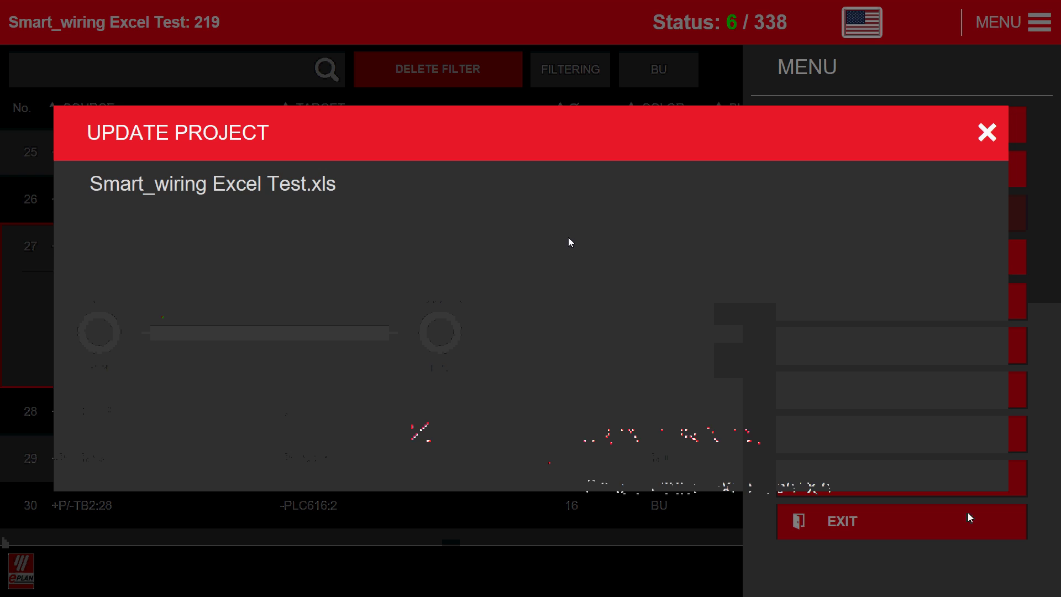
left_click(293, 194)
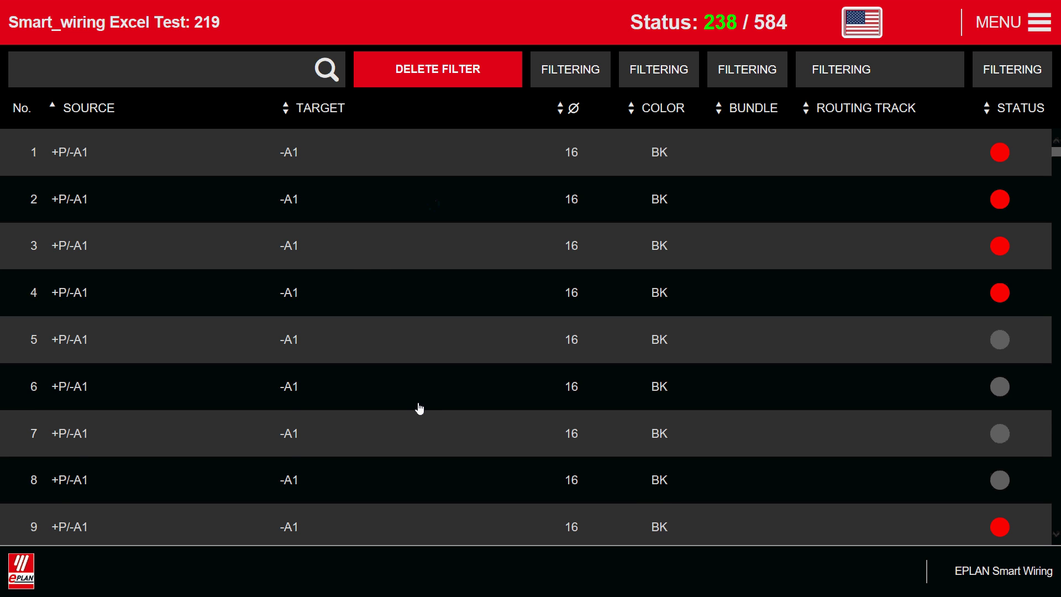
scroll(417, 408, "down", 4)
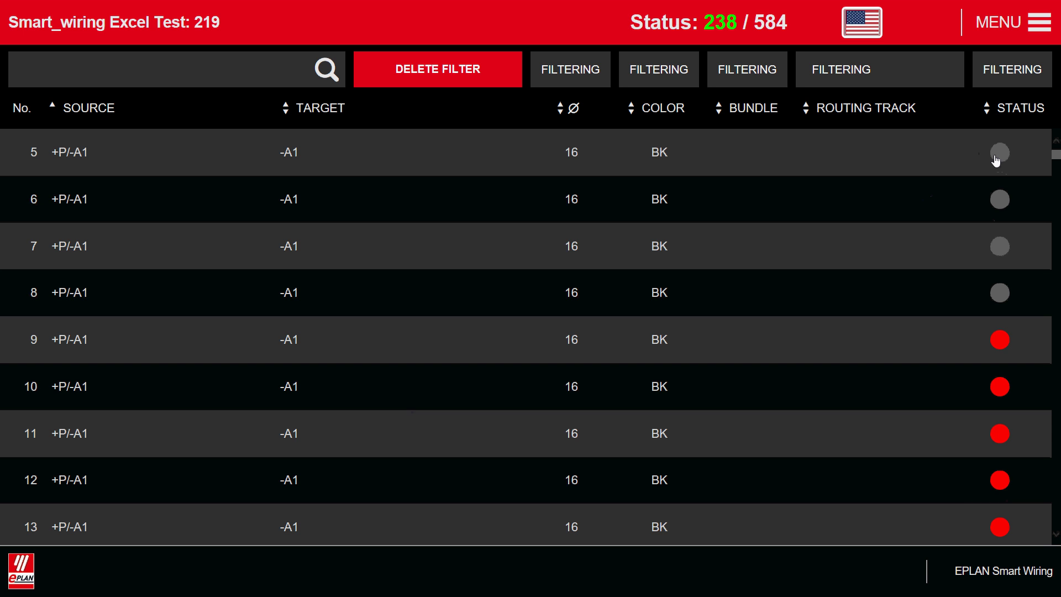
scroll(741, 261, "down", 6)
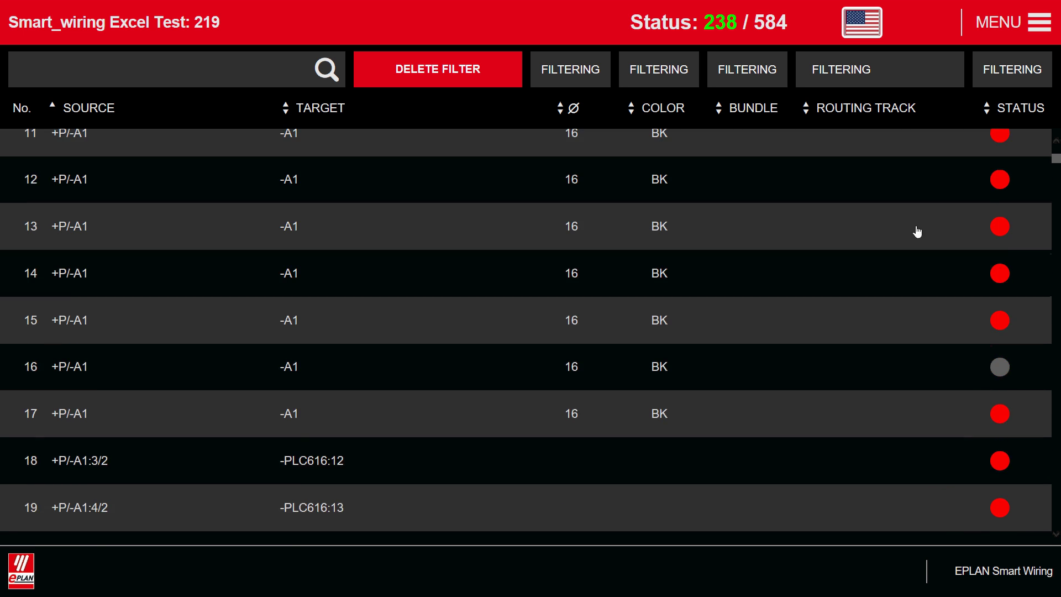
scroll(917, 231, "down", 6)
Filter wires to To uninstall and untie both ends (CB219:1, CB232:1) of the first wire.
left_click(1009, 73)
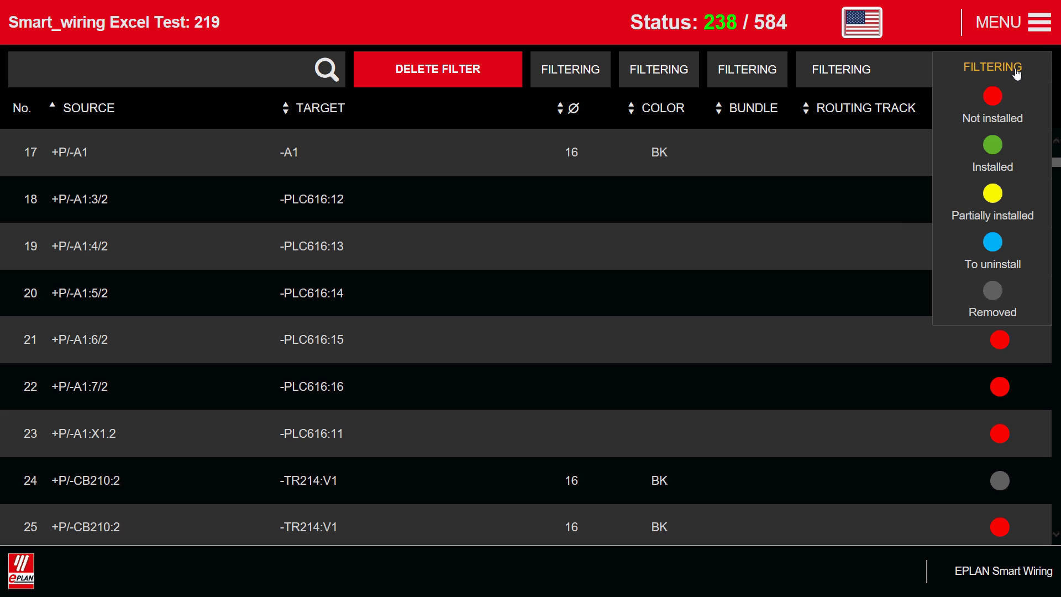
left_click(992, 243)
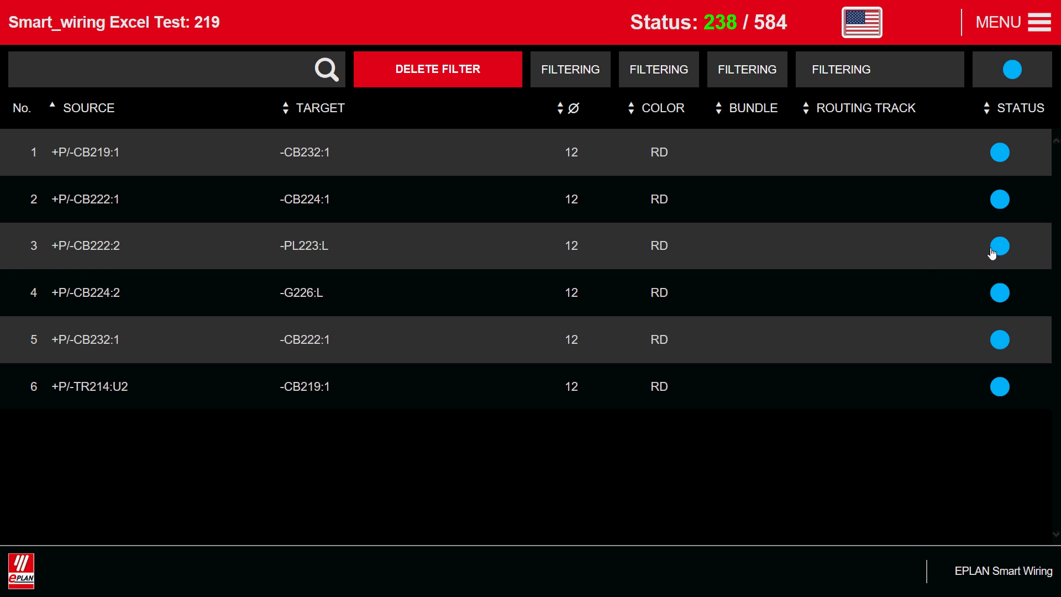
left_click(99, 156)
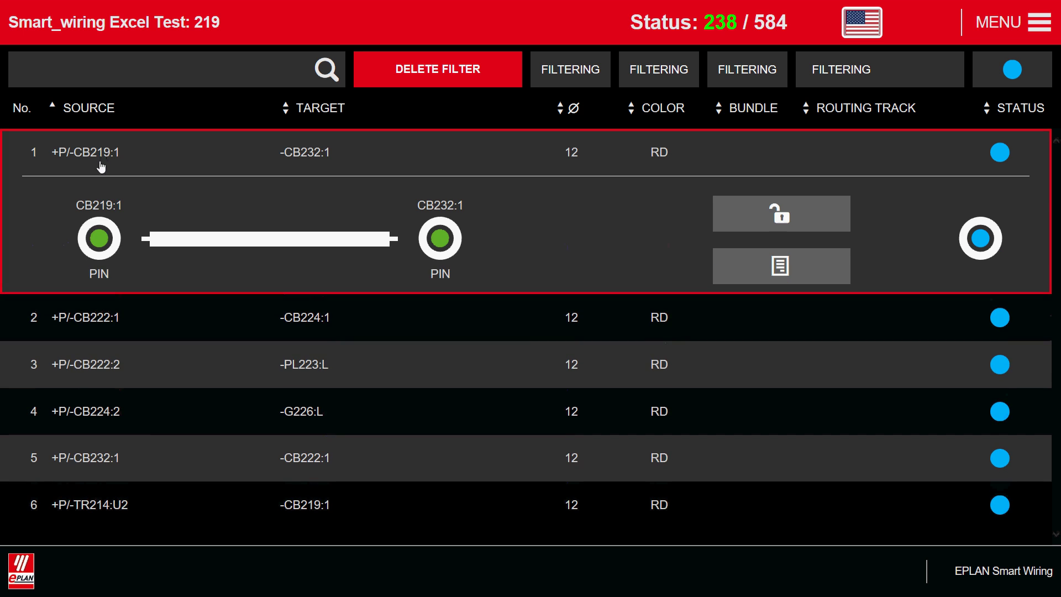
left_click(100, 245)
left_click(450, 243)
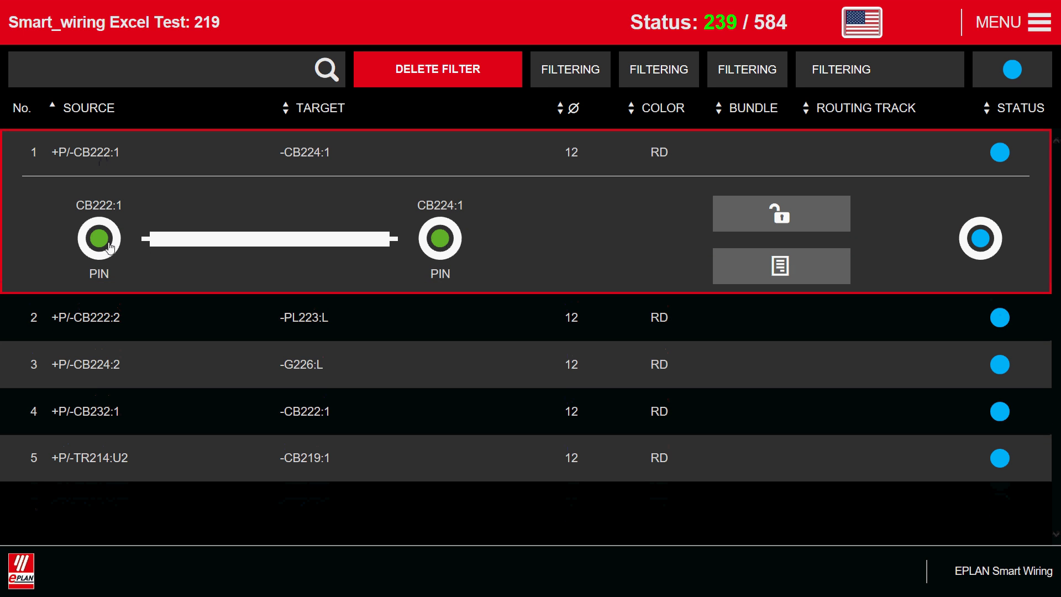
Untie the remaining five wires through TR214:U2–CB219:1, then clear the status filter.
left_click(428, 245)
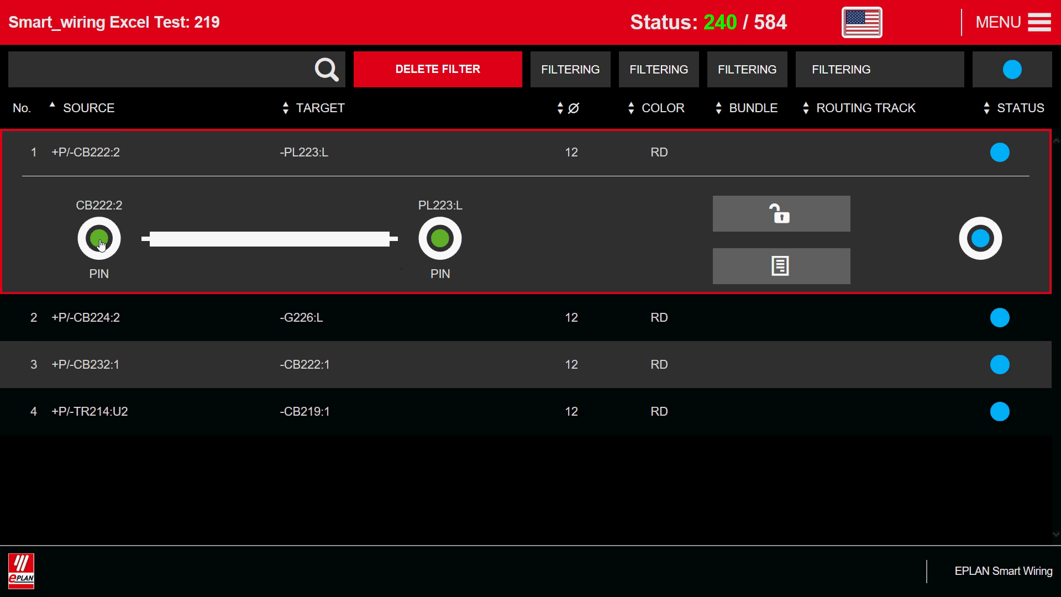
left_click(437, 240)
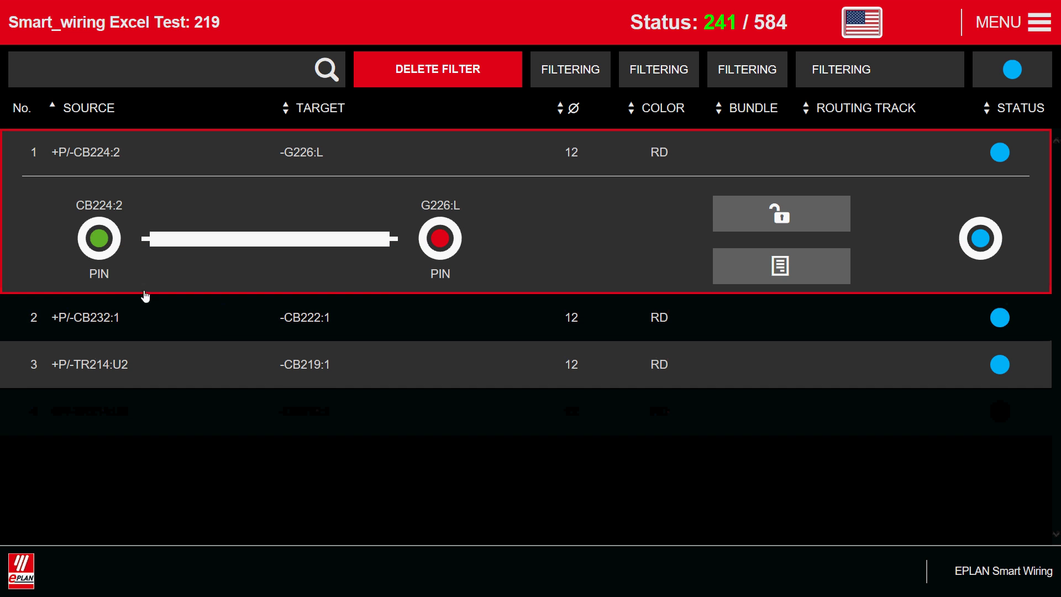
left_click(103, 242)
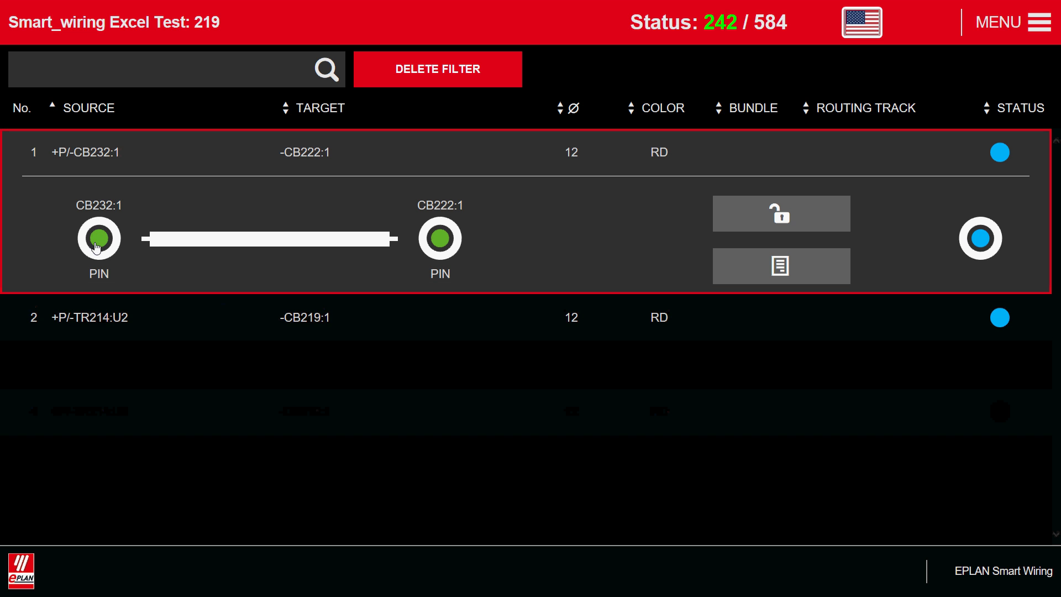
left_click(430, 247)
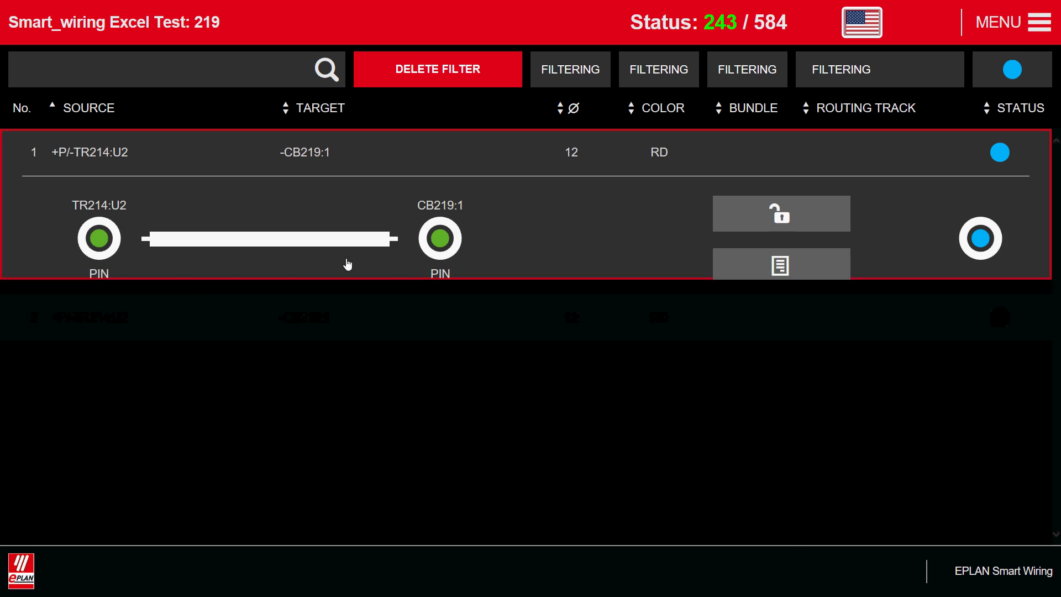
left_click(437, 238)
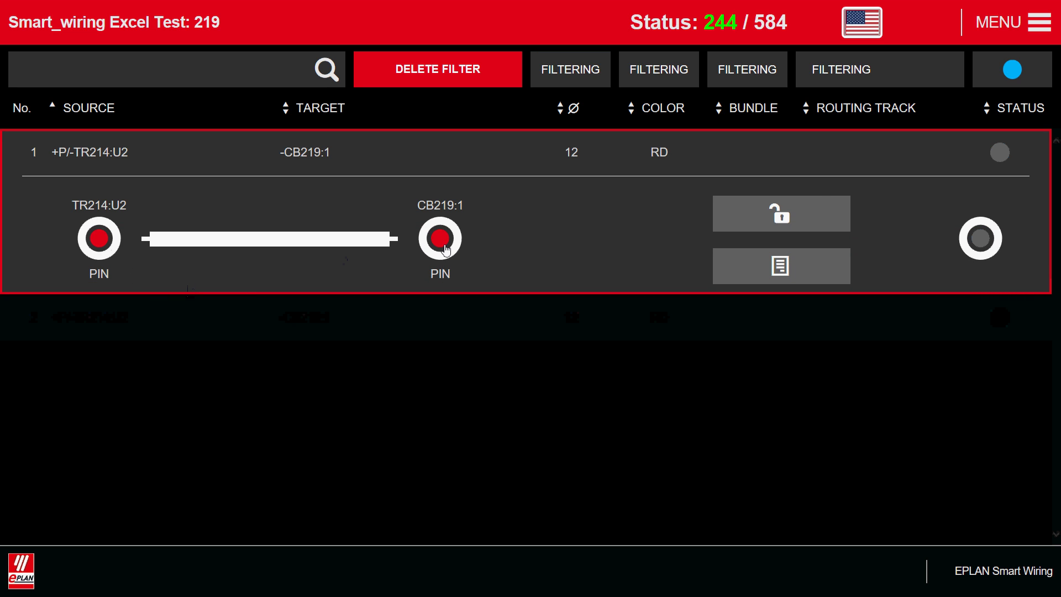
left_click(1022, 71)
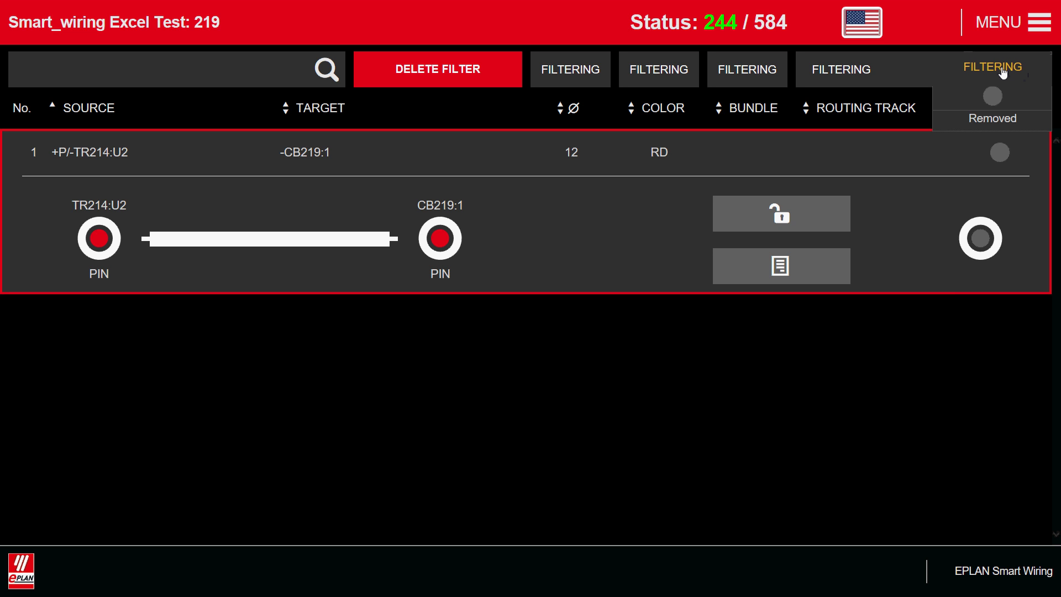
left_click(1003, 71)
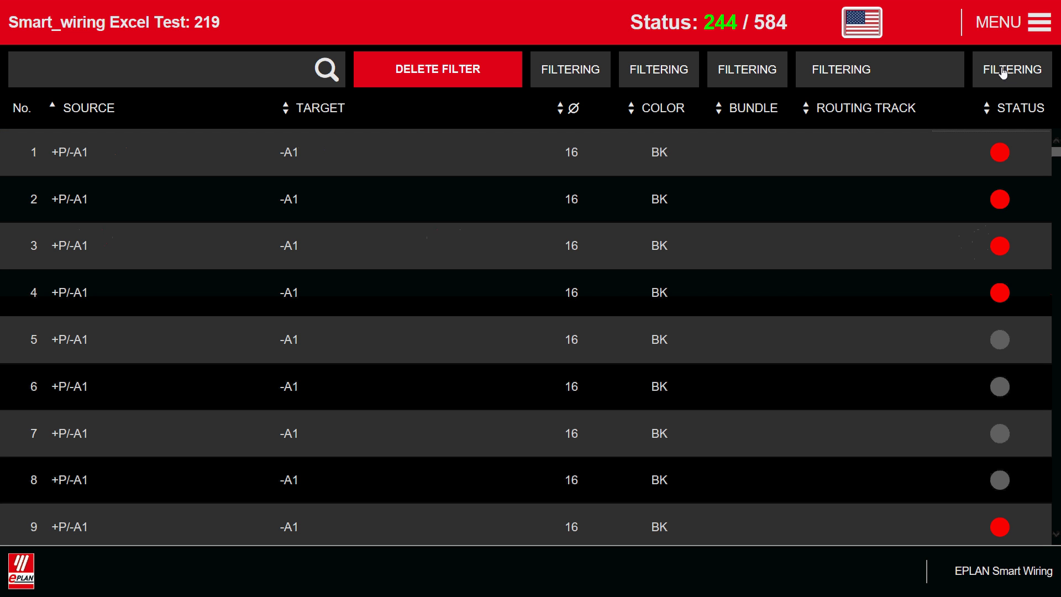
Review the STATUS, COLOR and ∅ FILTERING options, then sort wires ascending by SOURCE.
left_click(1003, 72)
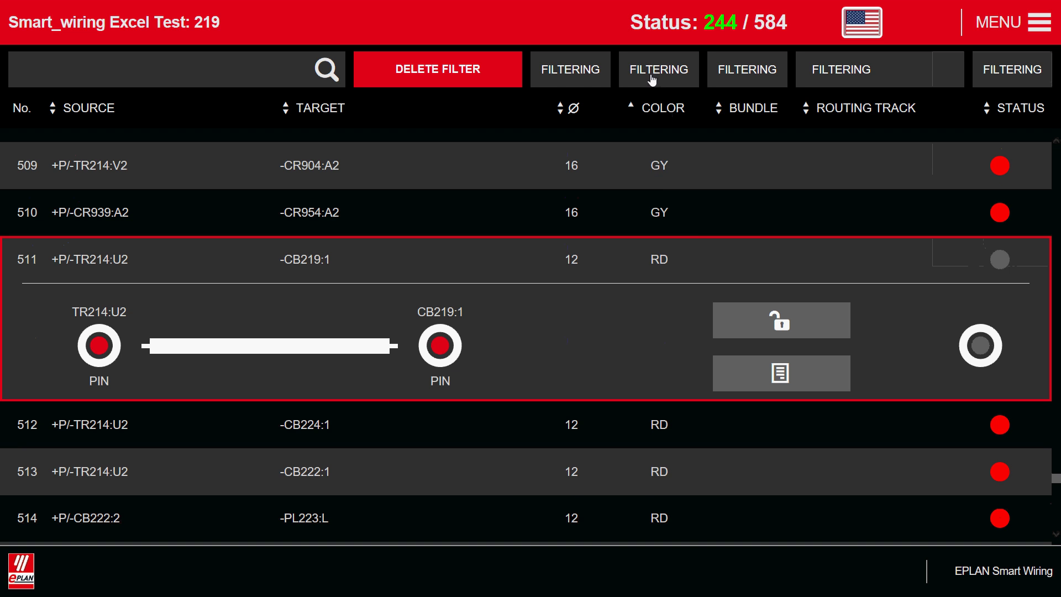
left_click(654, 78)
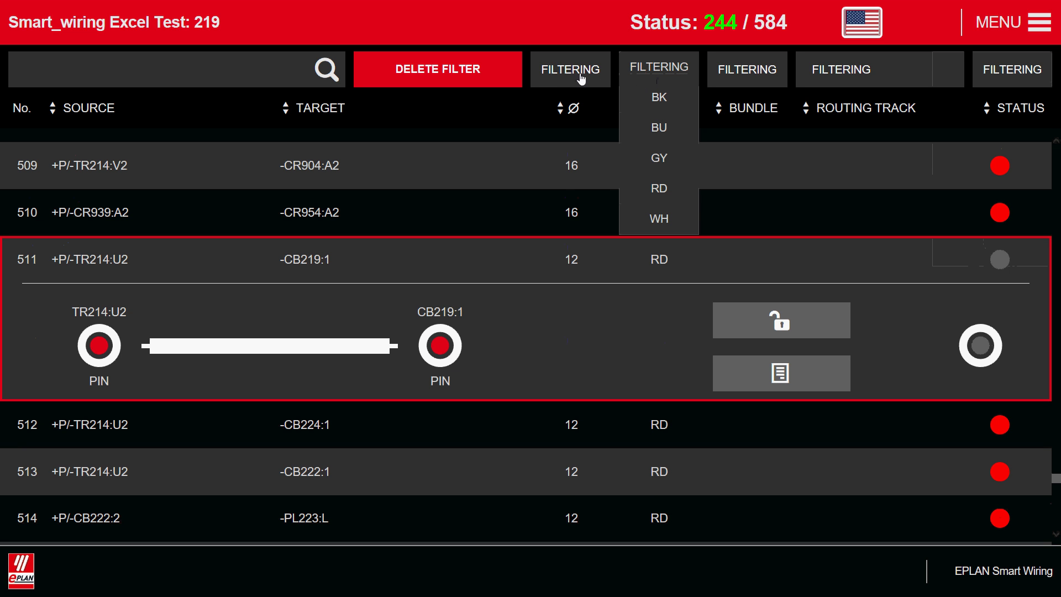
left_click(583, 79)
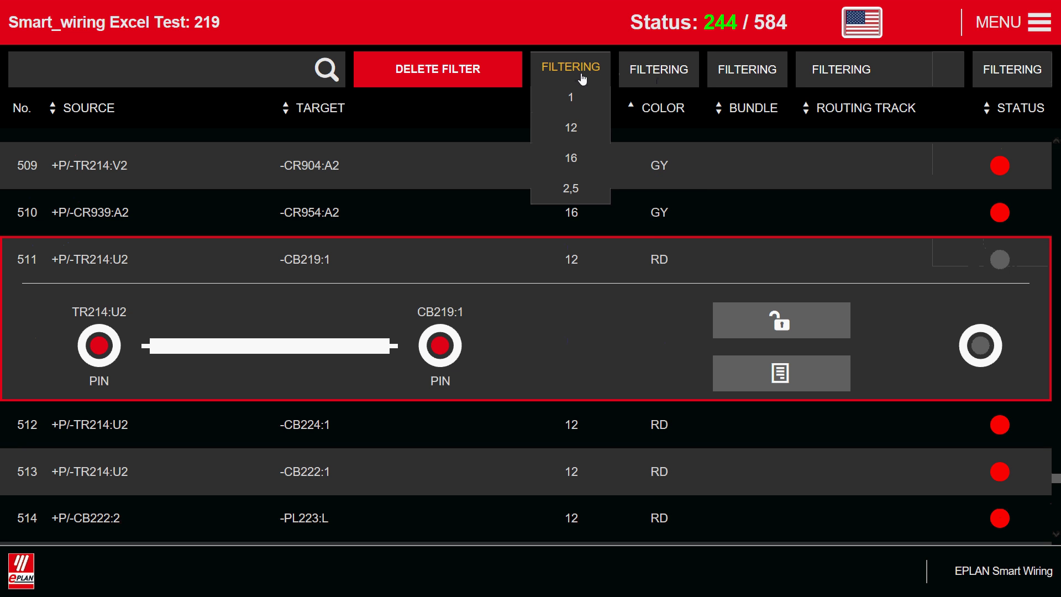
left_click(91, 118)
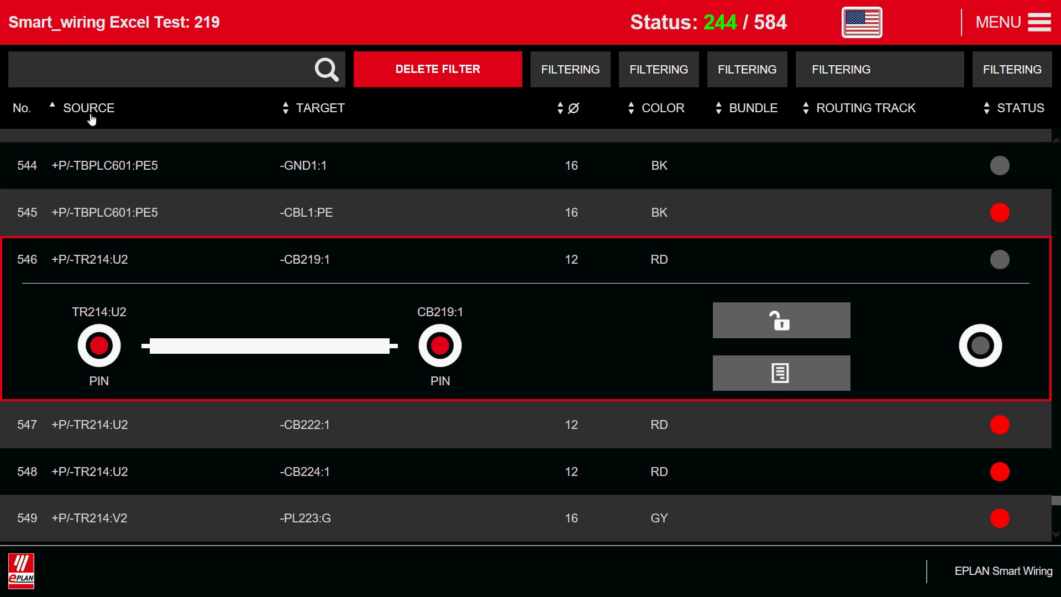
Cycle past Internet Explorer to EPLAN Electric P8's 100 Internal Connection list Panel P page.
key("alt+Tab")
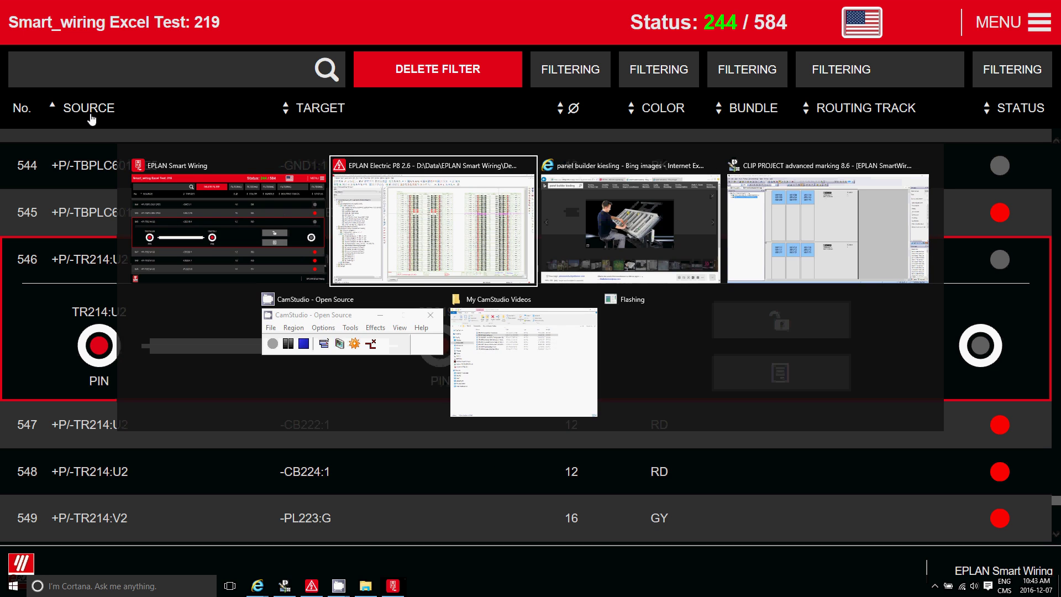
key("alt+Tab")
key("alt+Tab")
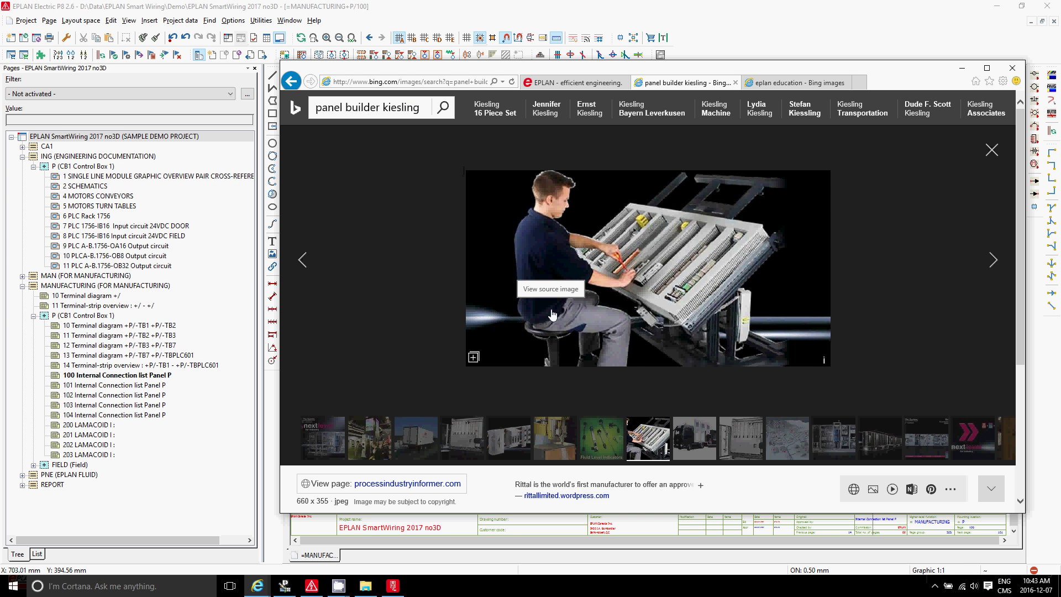
key("alt+Tab")
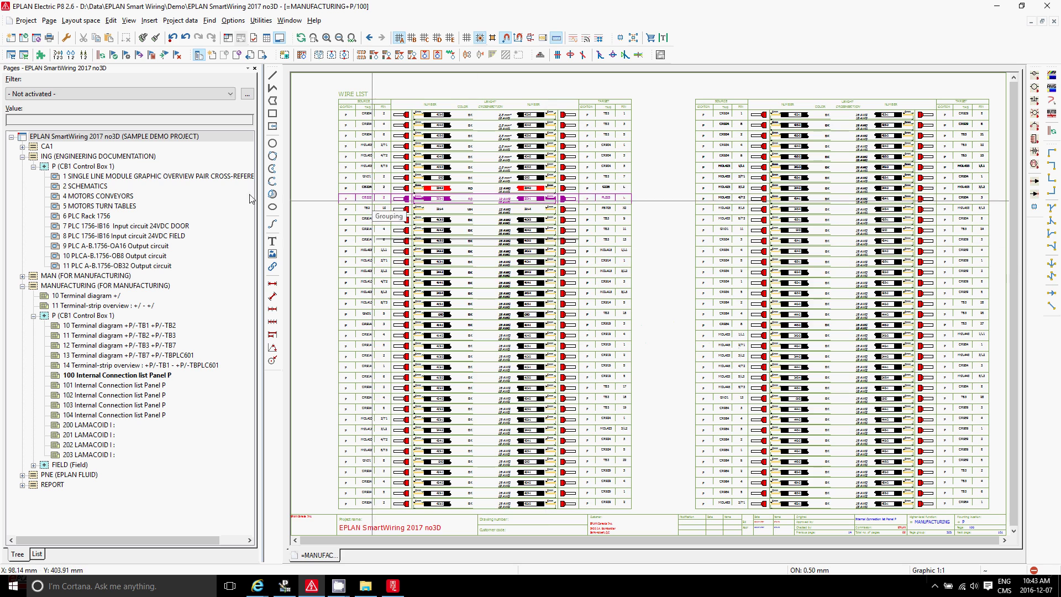
Open the 2 SCHEMATICS page, then return to Smart Wiring showing wire 546 TR214:U2–CB219:1.
left_click(91, 188)
double_click(90, 190)
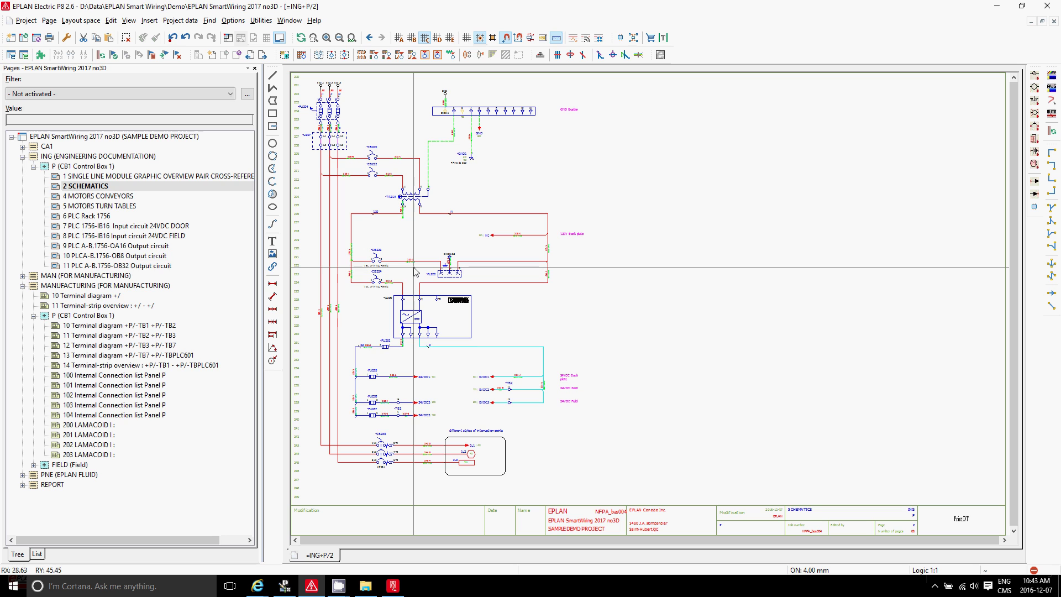
key("alt+Tab")
key("alt+Tab")
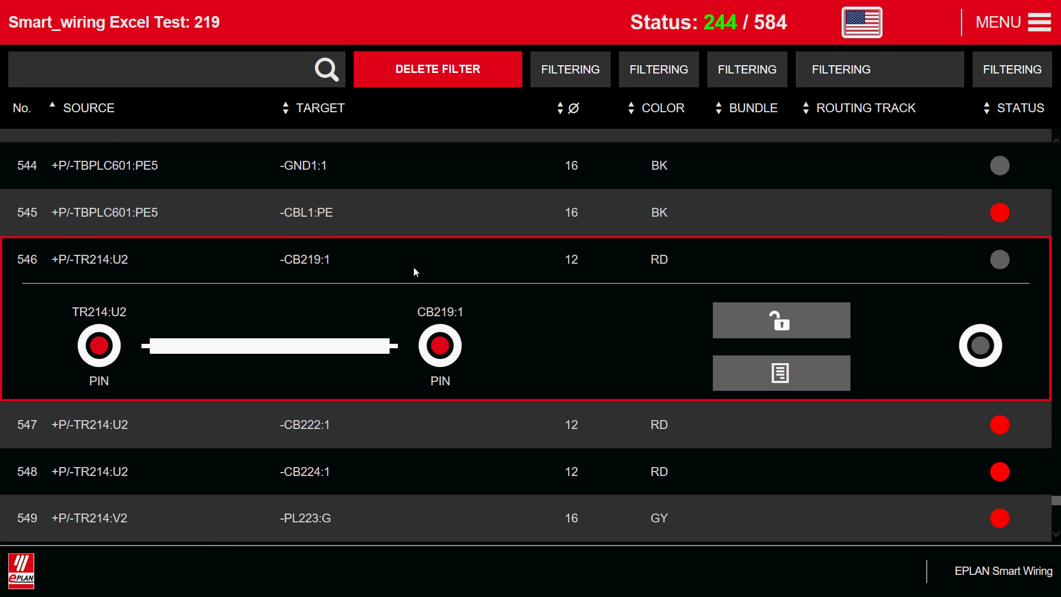
In Internet Explorer, show the 'Simplifying control cabinet wiring' Smart Wiring slide on EPLAN's start page.
key("alt+Tab")
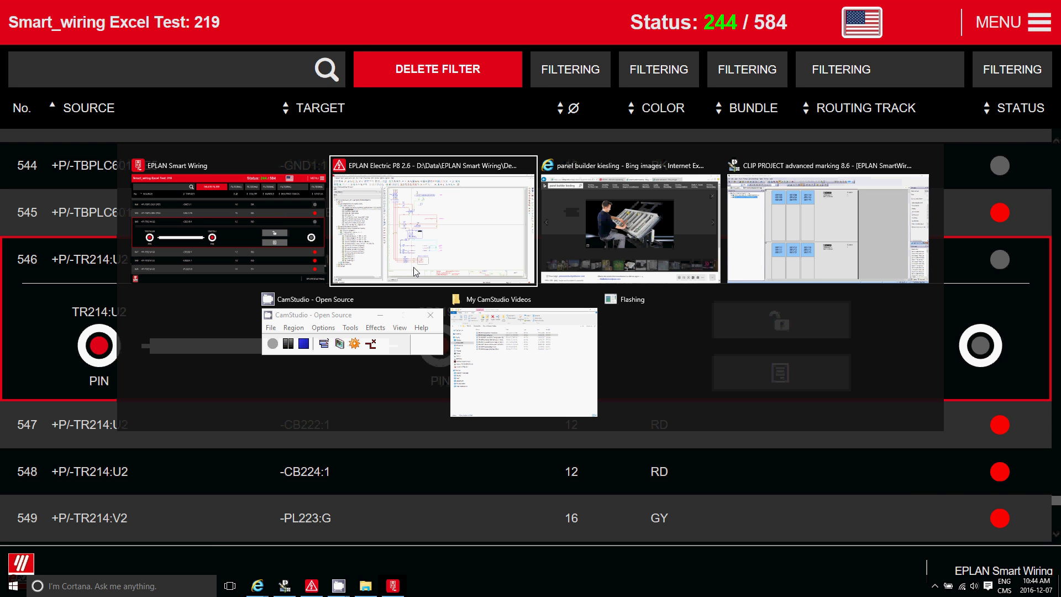
key("alt+Tab")
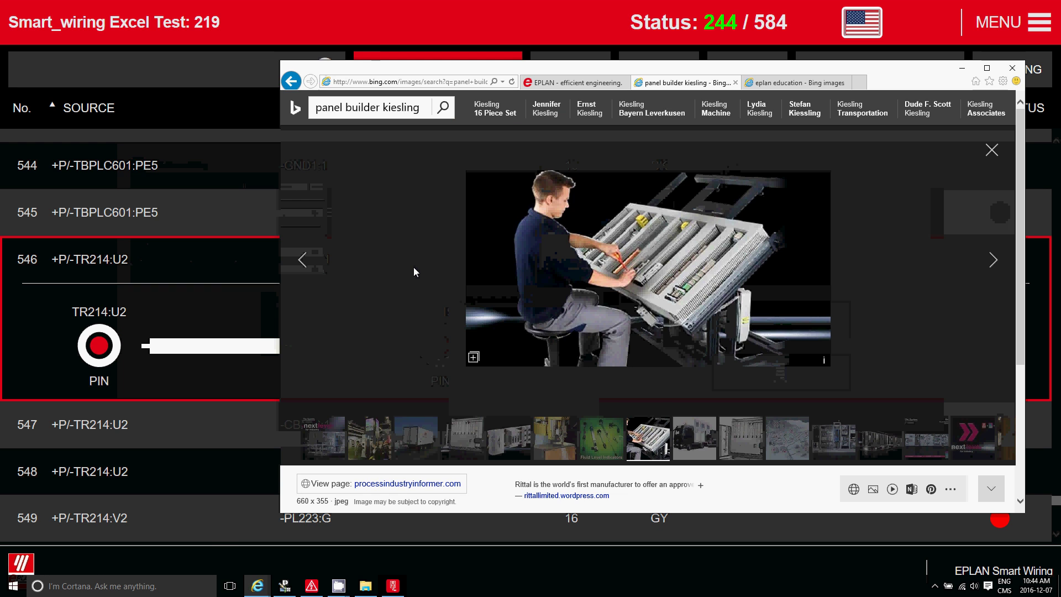
left_click(572, 82)
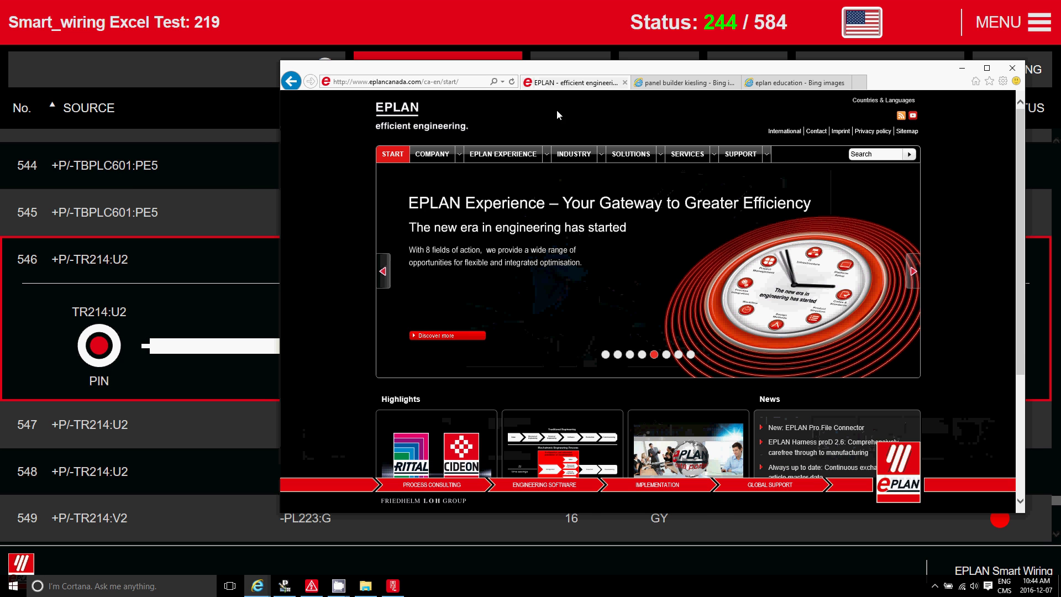
left_click(630, 354)
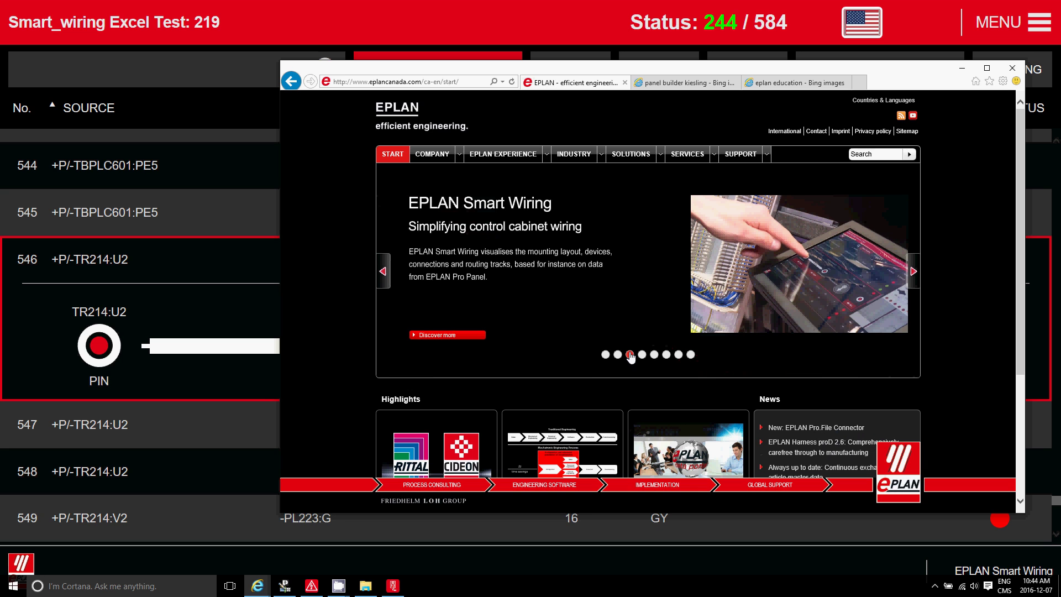